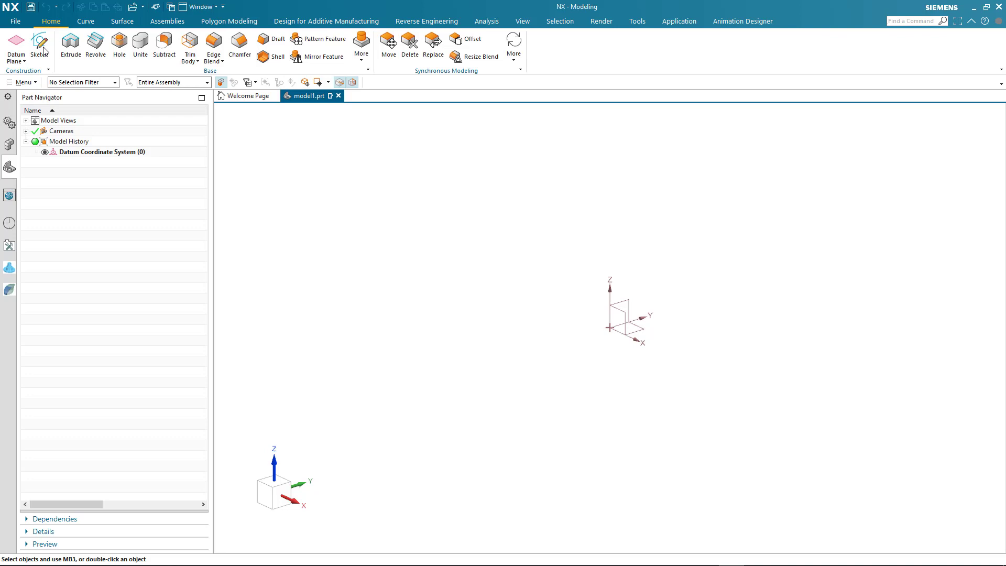
# Start a sketch on the default XY plane and draw the stepped left side of an I-shaped outline with the Profile tool.
pyautogui.click(44, 51)
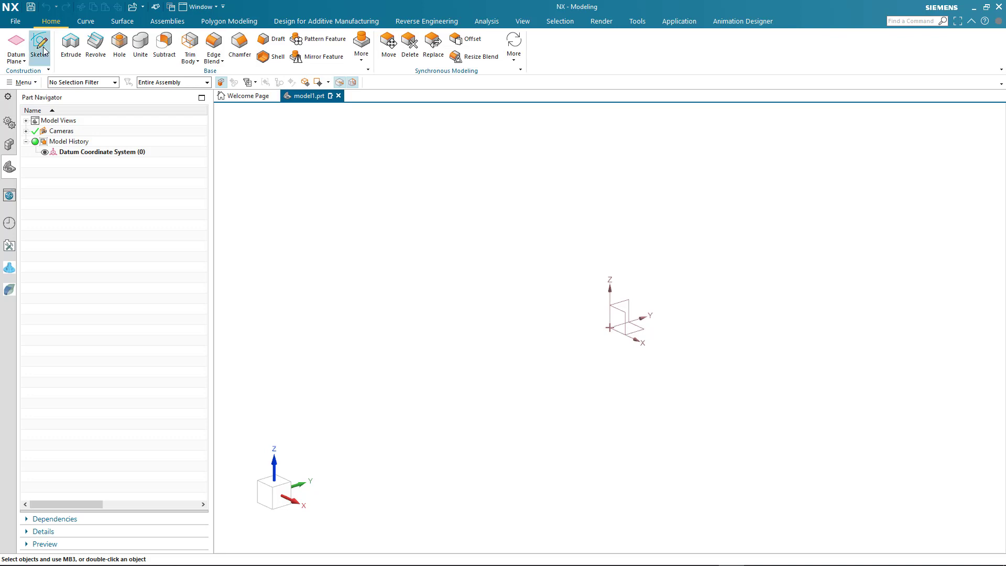
pyautogui.middleClick(437, 309)
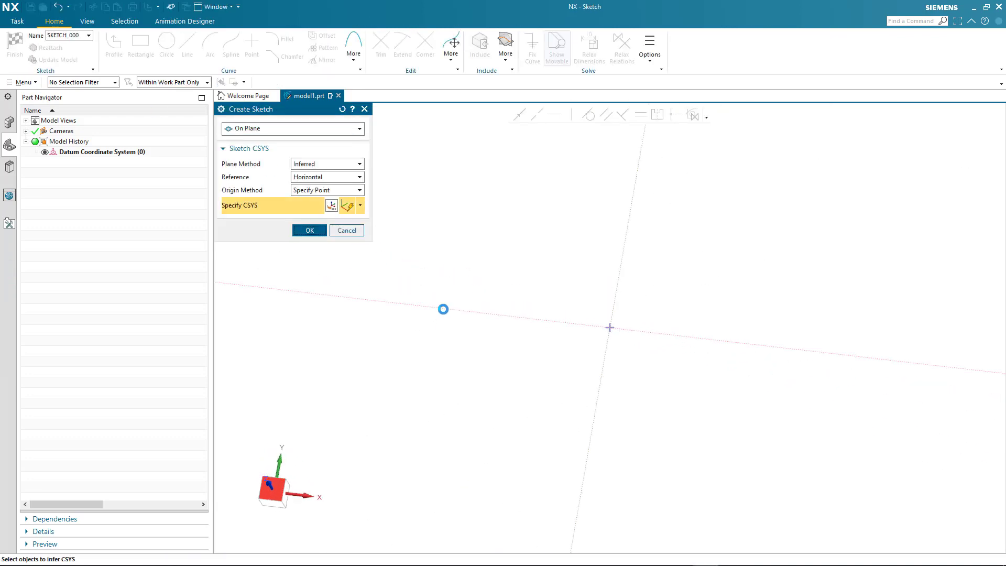
pyautogui.click(534, 312)
pyautogui.click(535, 344)
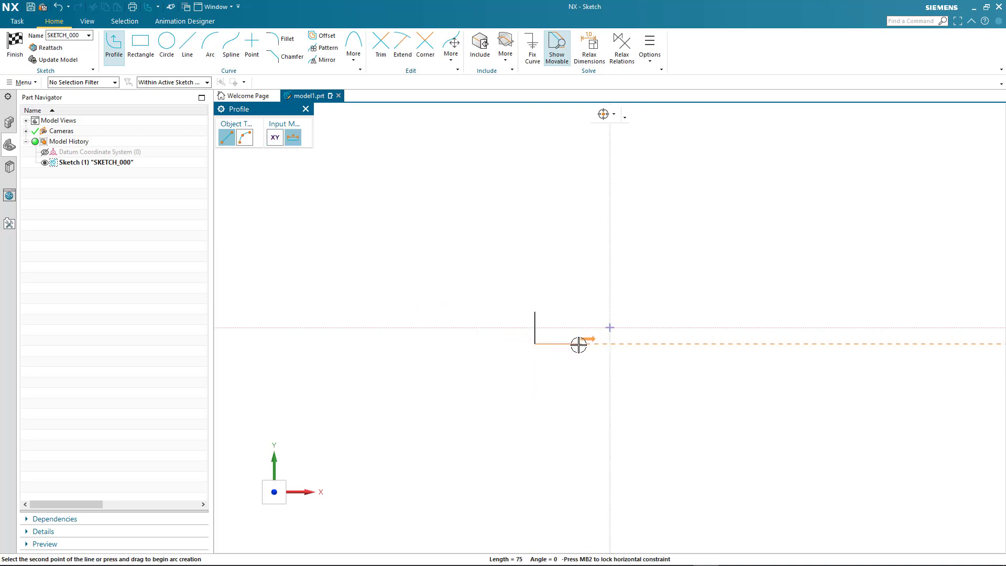
pyautogui.click(583, 344)
pyautogui.click(583, 448)
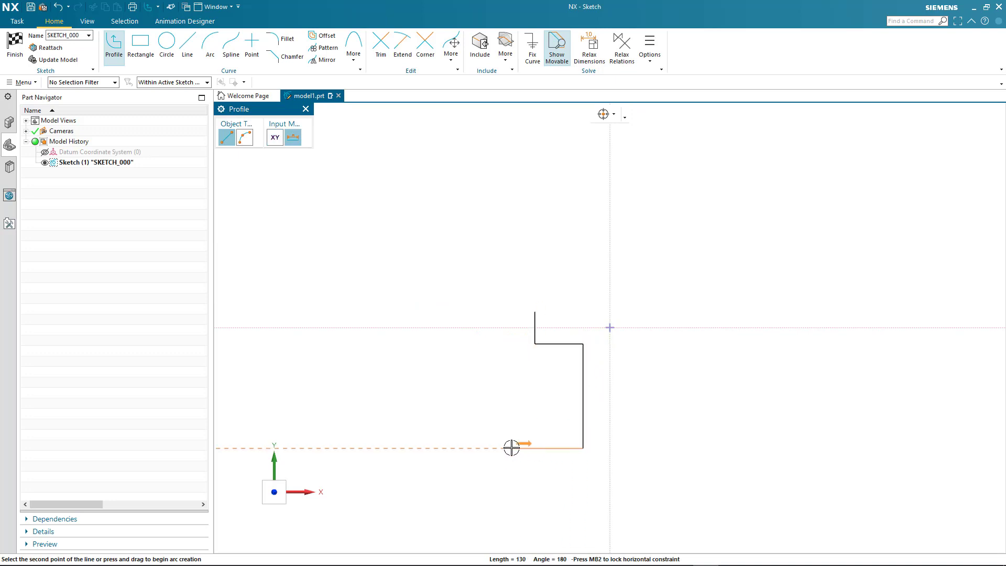
pyautogui.click(497, 448)
pyautogui.click(498, 488)
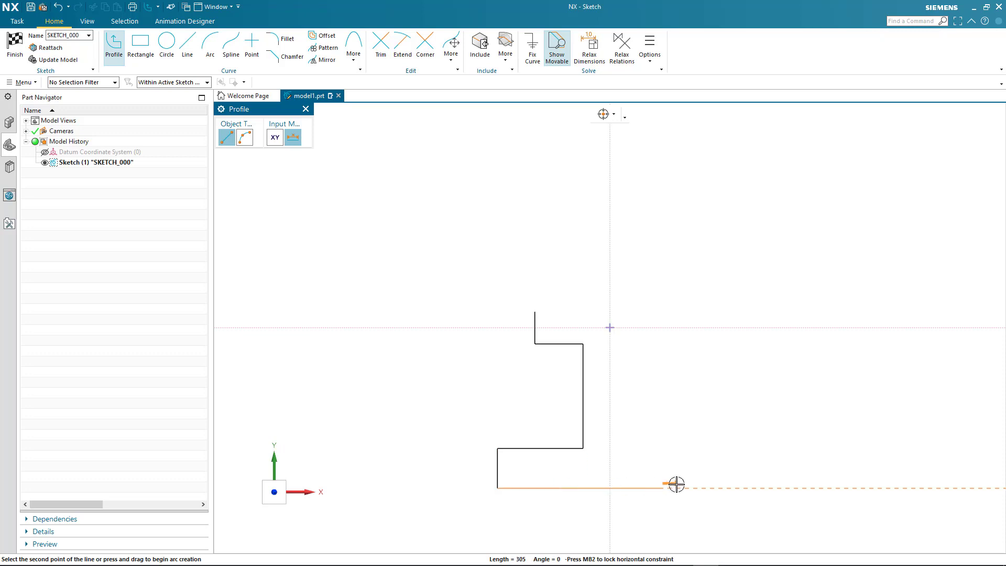
# Complete the closed I-shaped outline with a bottom edge about 440 long and its right end level with the top flange's right end.
pyautogui.click(733, 487)
pyautogui.click(733, 448)
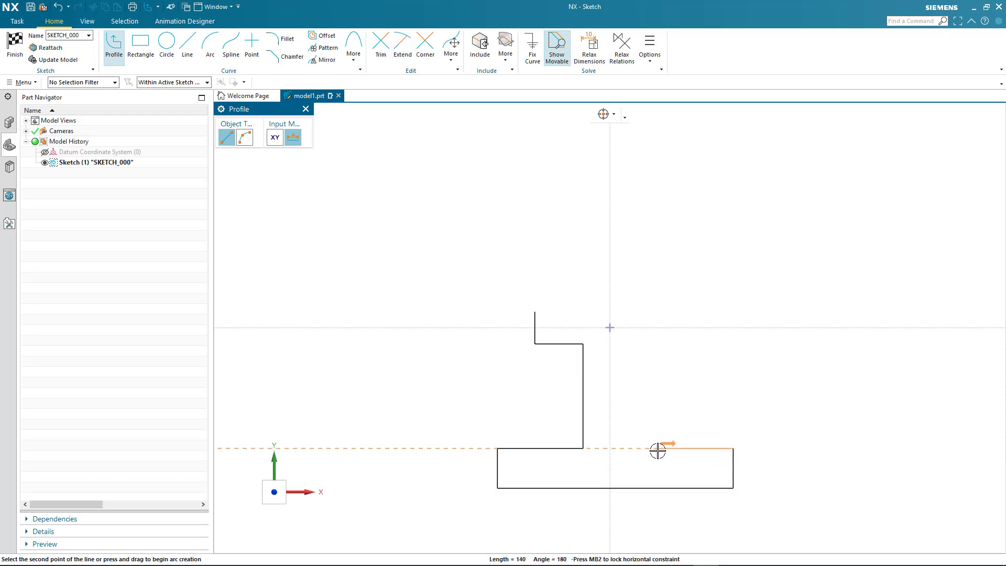
pyautogui.click(658, 448)
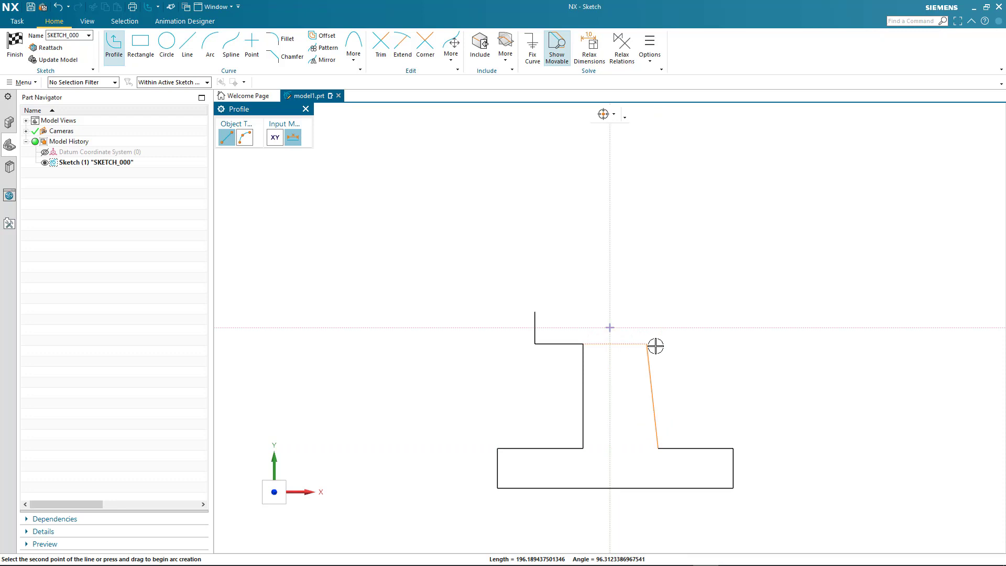
pyautogui.click(658, 344)
pyautogui.click(733, 345)
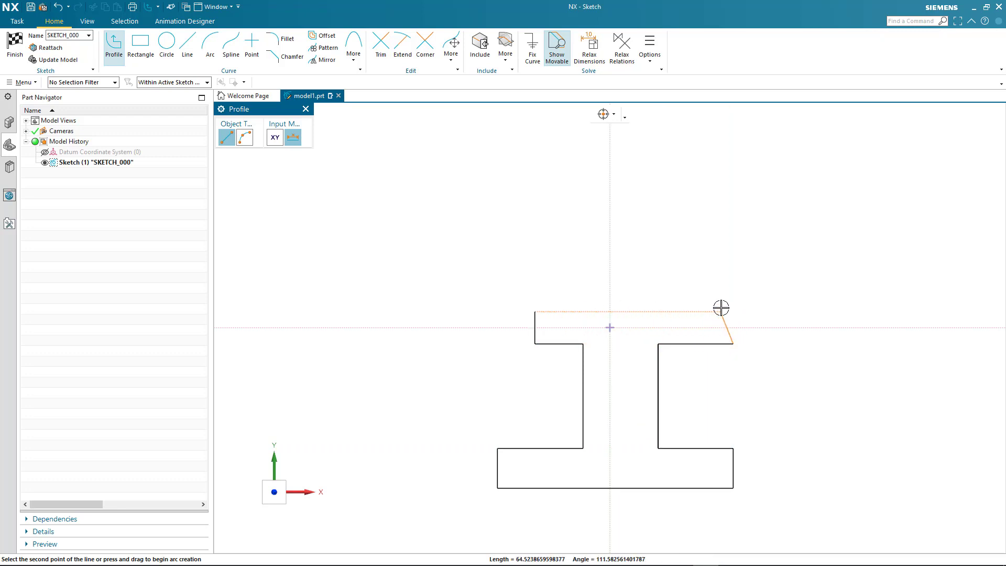
pyautogui.click(733, 311)
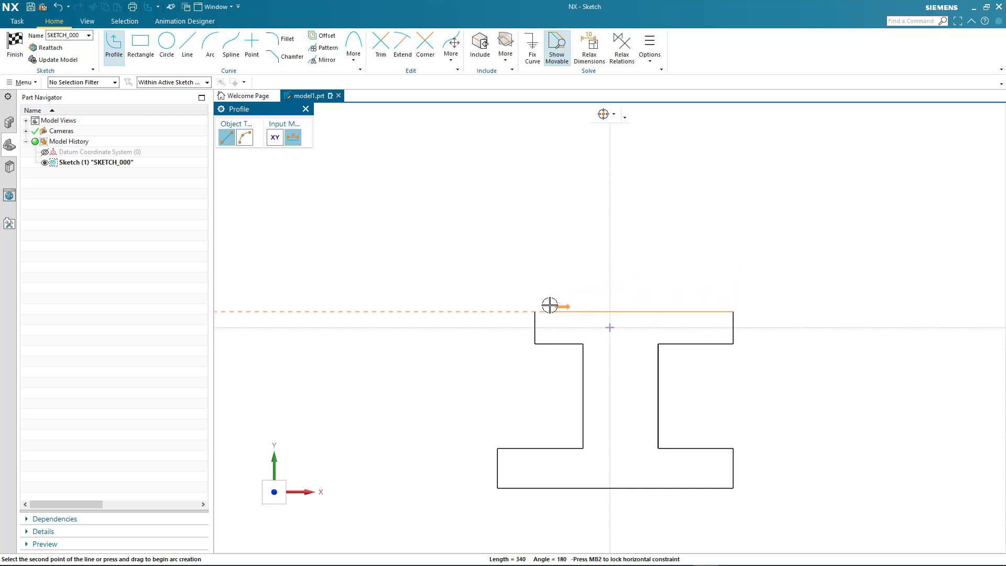
pyautogui.click(535, 312)
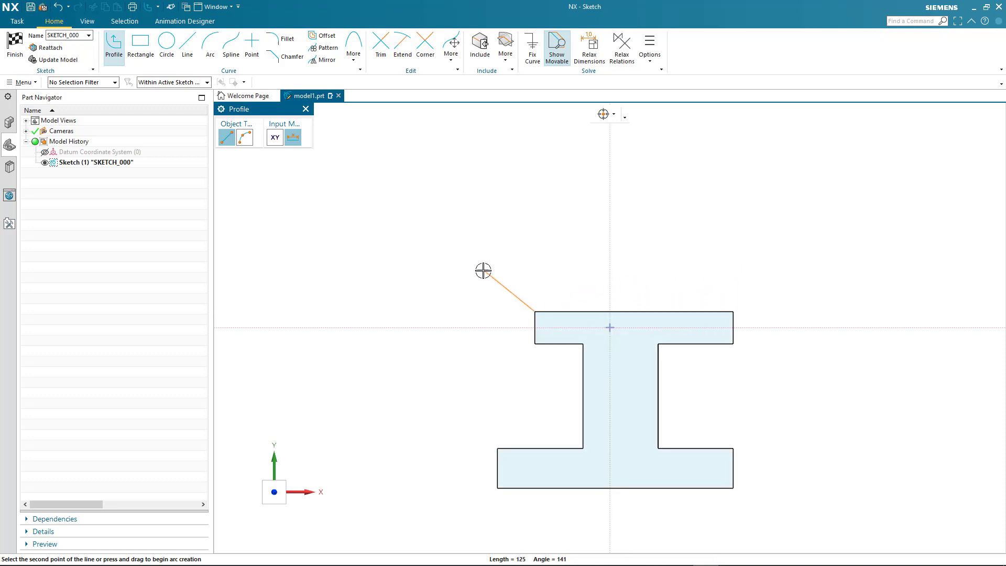
pyautogui.press('Escape')
pyautogui.press('Escape')
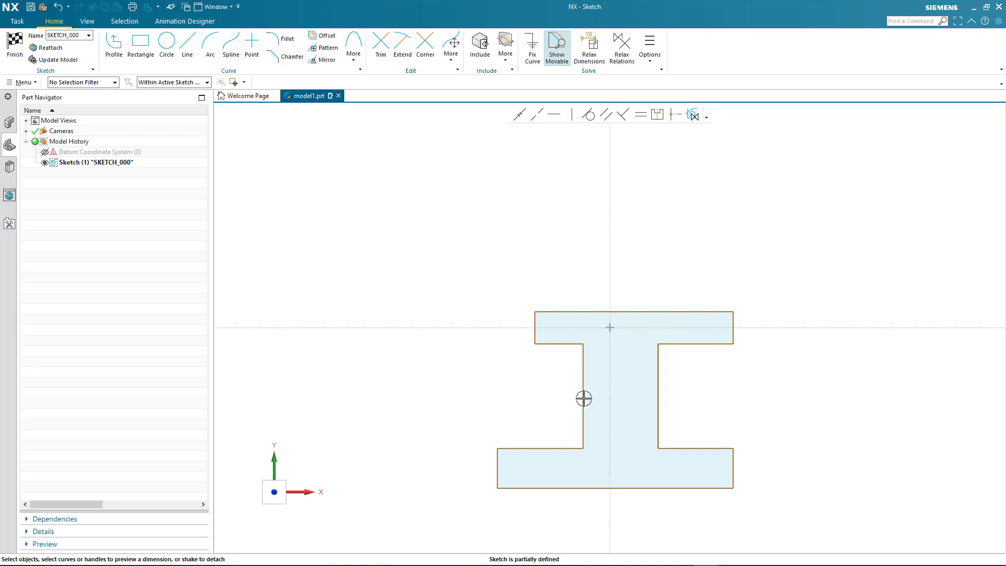
# Shift the web's left edge slightly outward and dimension the outline's bottom edge at 450.
pyautogui.moveTo(583, 400)
pyautogui.mouseDown()
pyautogui.moveTo(570, 401)
pyautogui.moveTo(581, 400)
pyautogui.mouseUp()
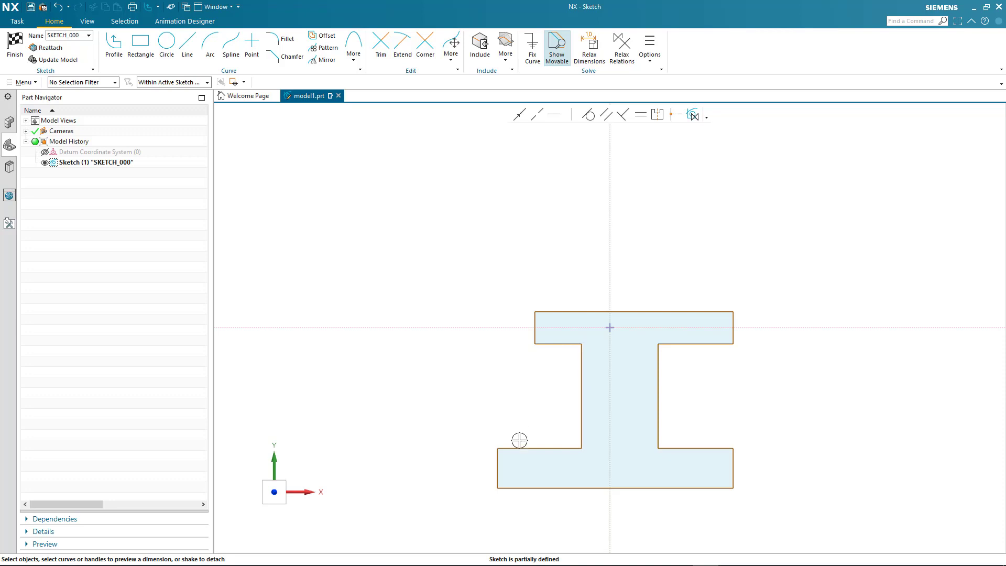
pyautogui.click(519, 488)
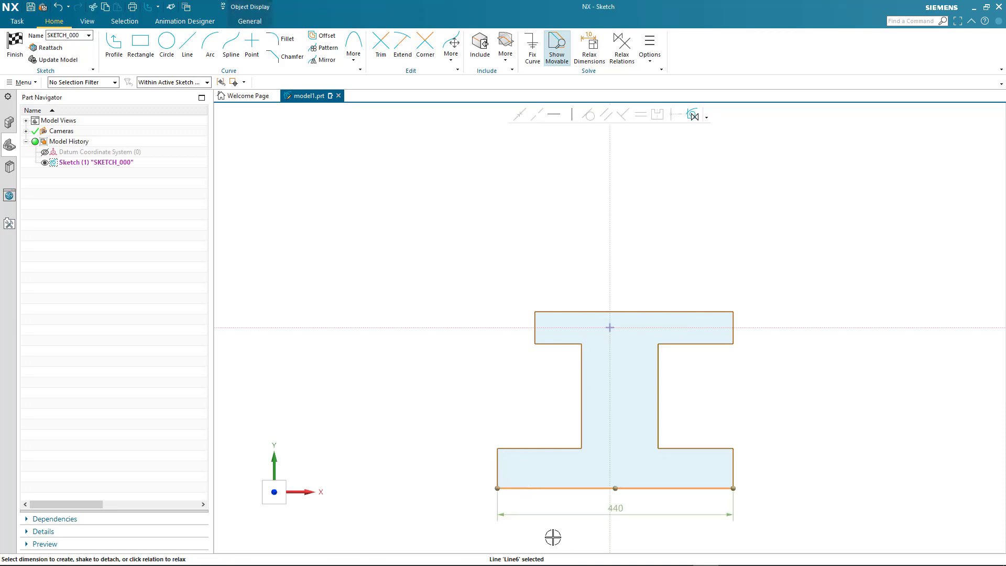
pyautogui.click(615, 506)
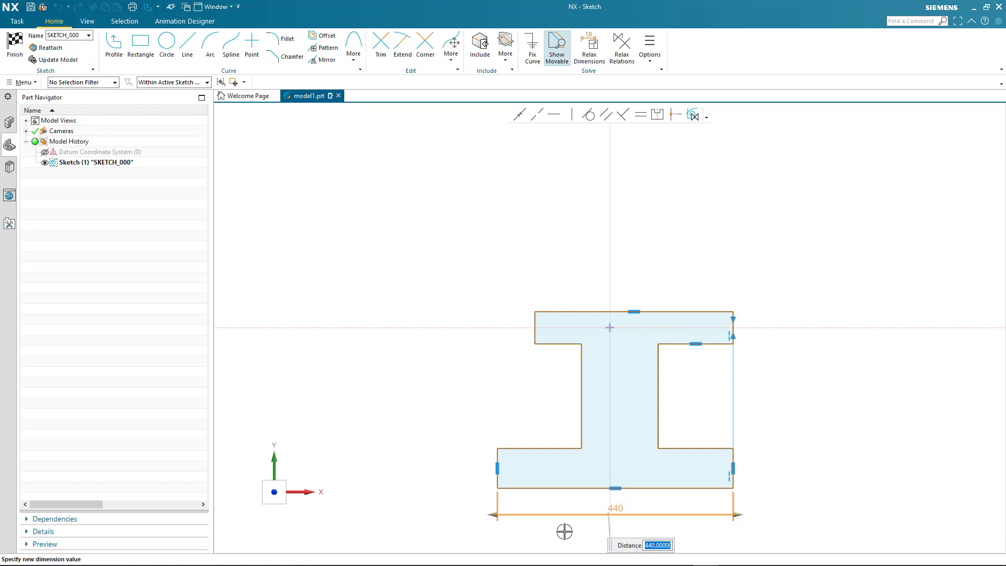
pyautogui.write('450')
pyautogui.press('Return')
pyautogui.click(444, 301)
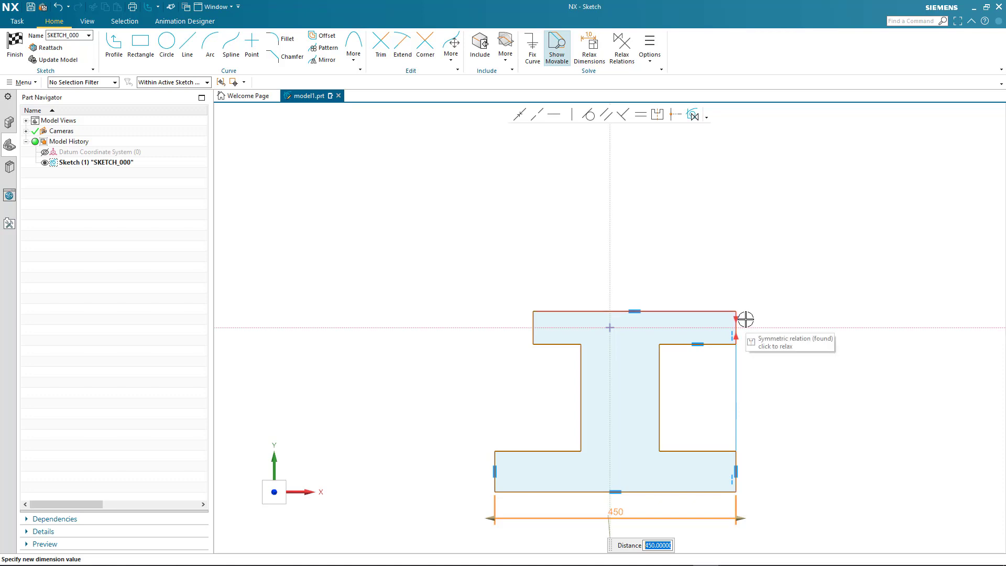
pyautogui.click(439, 415)
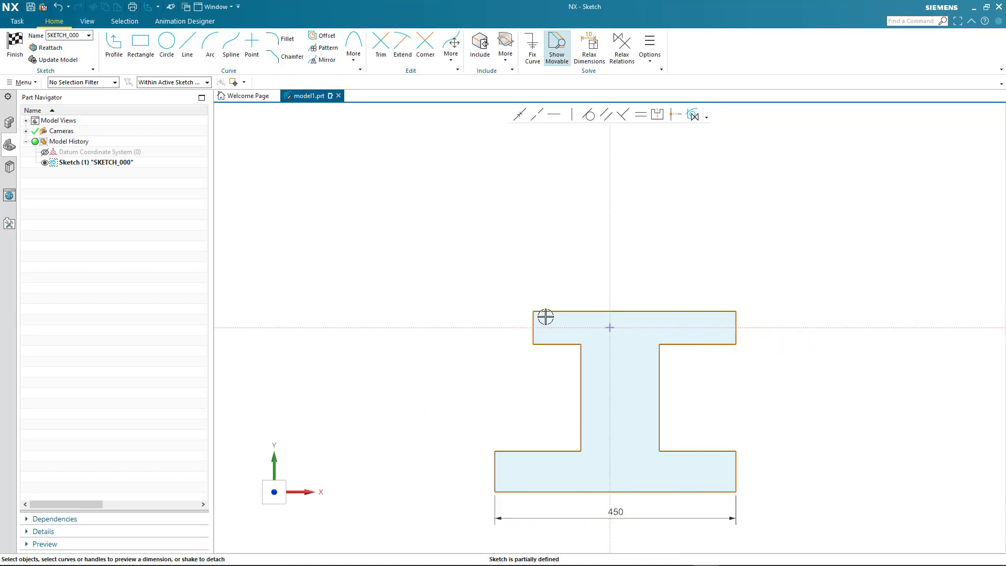
# Thicken the top flange slightly by raising its upper edge, and dimension that edge at 380.
pyautogui.moveTo(552, 312)
pyautogui.mouseDown()
pyautogui.moveTo(552, 296)
pyautogui.moveTo(552, 309)
pyautogui.mouseUp()
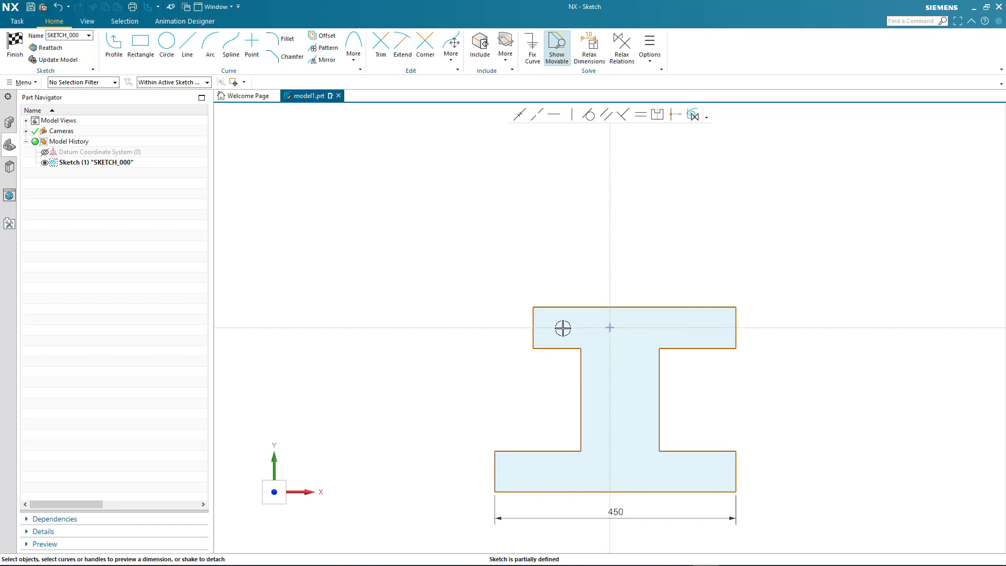
pyautogui.click(581, 307)
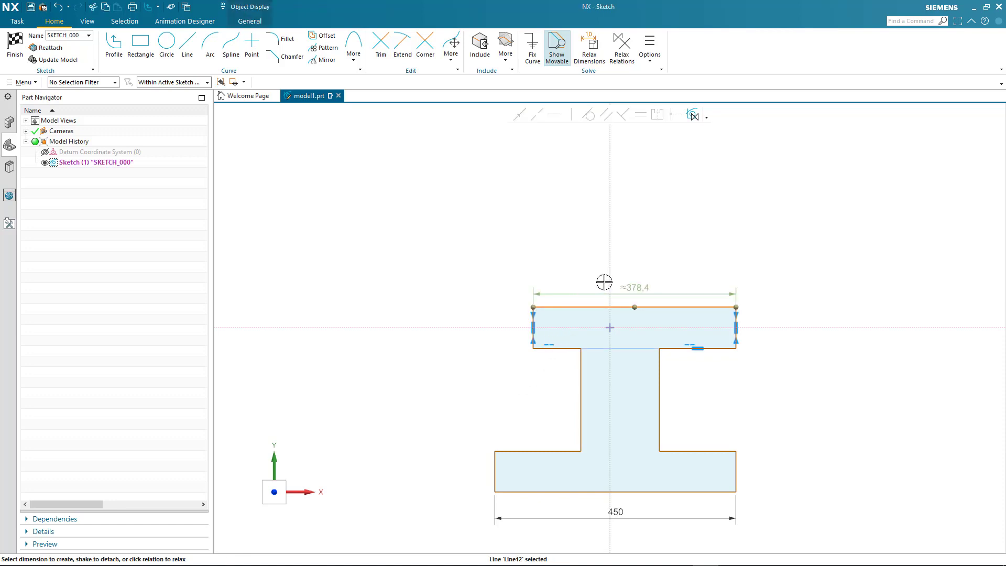
pyautogui.click(635, 277)
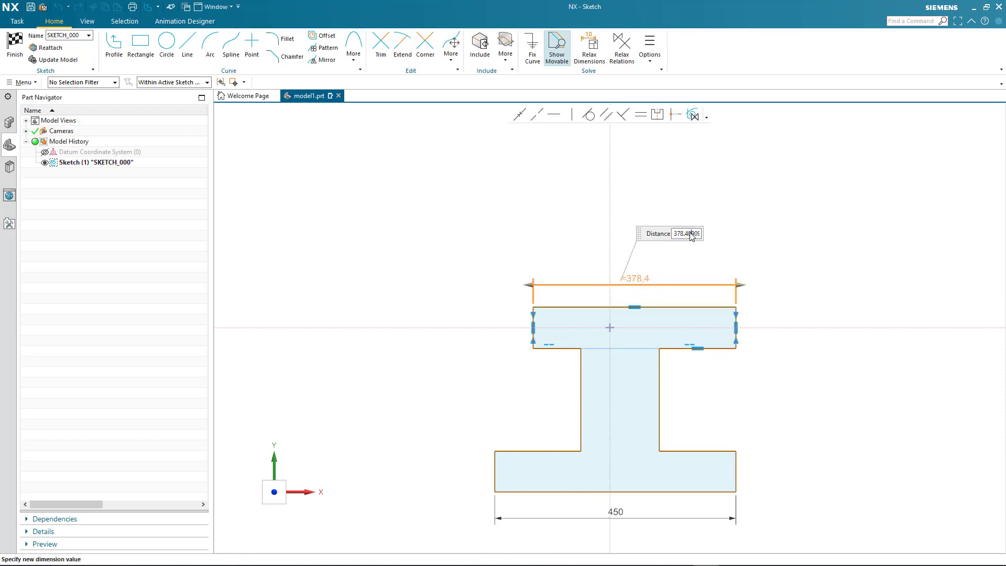
pyautogui.write('380')
pyautogui.press('Return')
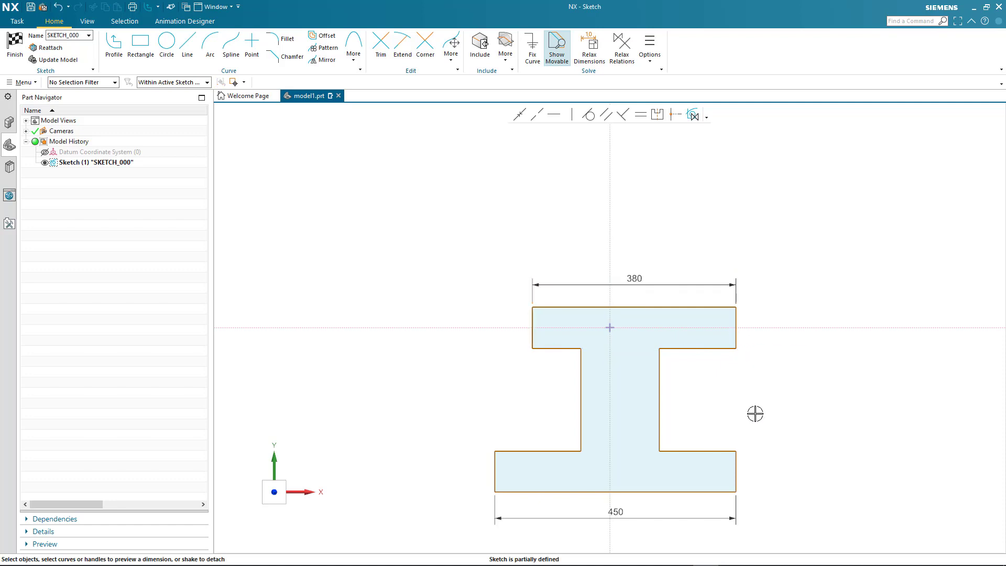
# Stretch the bottom edge's dimension to 525 by moving only its right end outward.
pyautogui.click(741, 526)
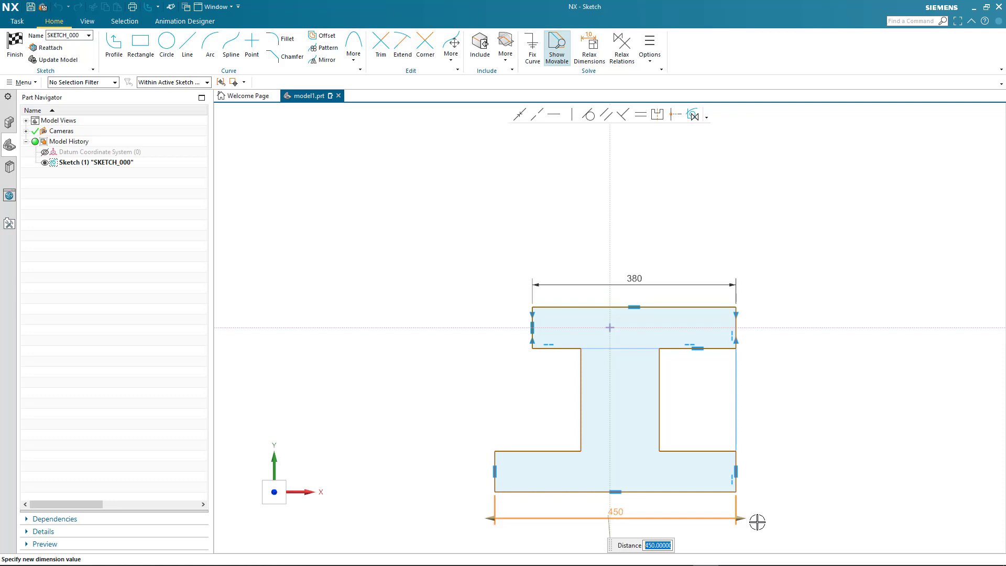
pyautogui.moveTo(744, 518)
pyautogui.mouseDown()
pyautogui.moveTo(769, 516)
pyautogui.moveTo(743, 519)
pyautogui.mouseUp()
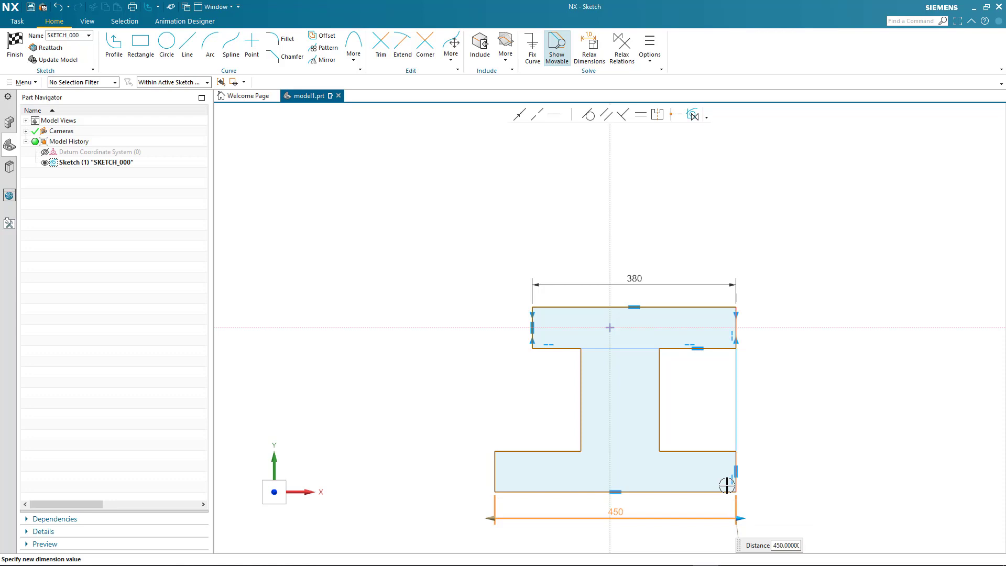
pyautogui.moveTo(746, 520); pyautogui.dragTo(788, 520)
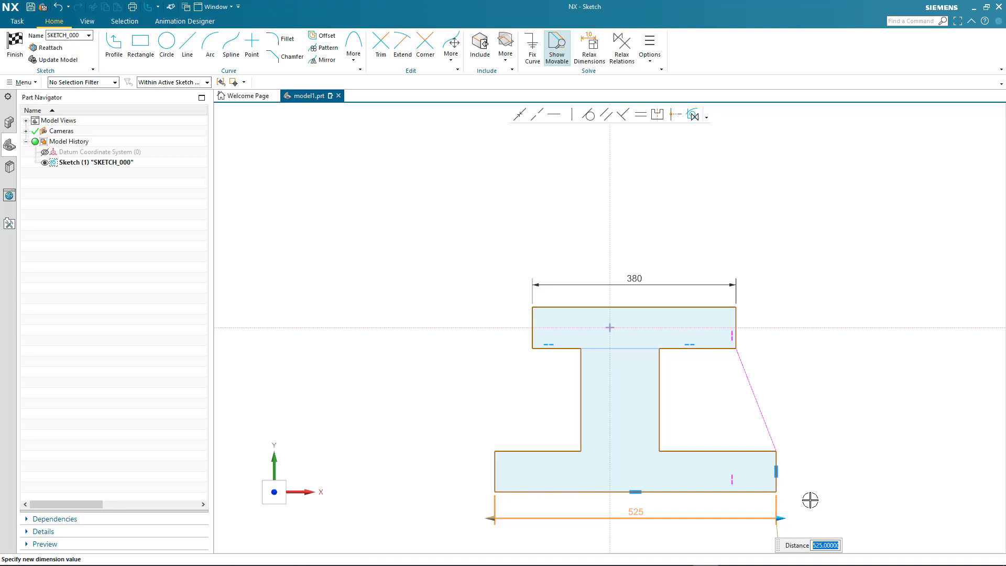
pyautogui.click(810, 500)
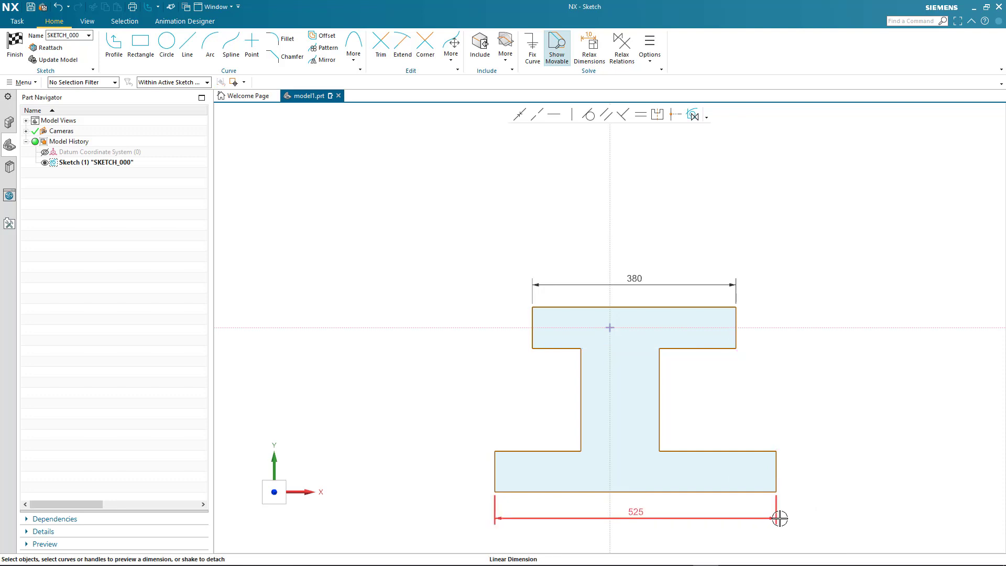
# Stretch the bottom edge's dimension to 575 from its left end, and reposition the 380 dimension below the top flange.
pyautogui.click(495, 516)
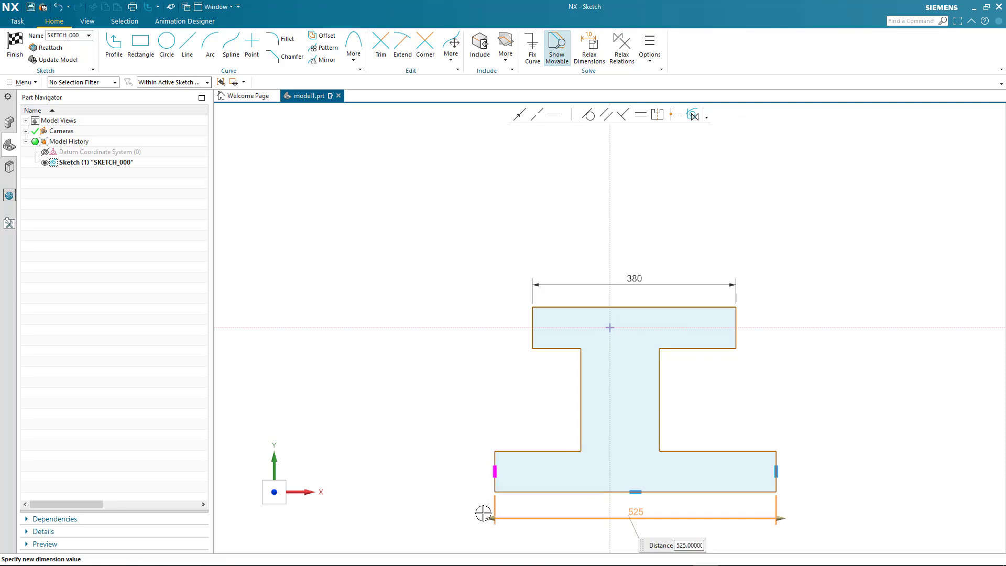
pyautogui.moveTo(488, 518); pyautogui.dragTo(464, 517)
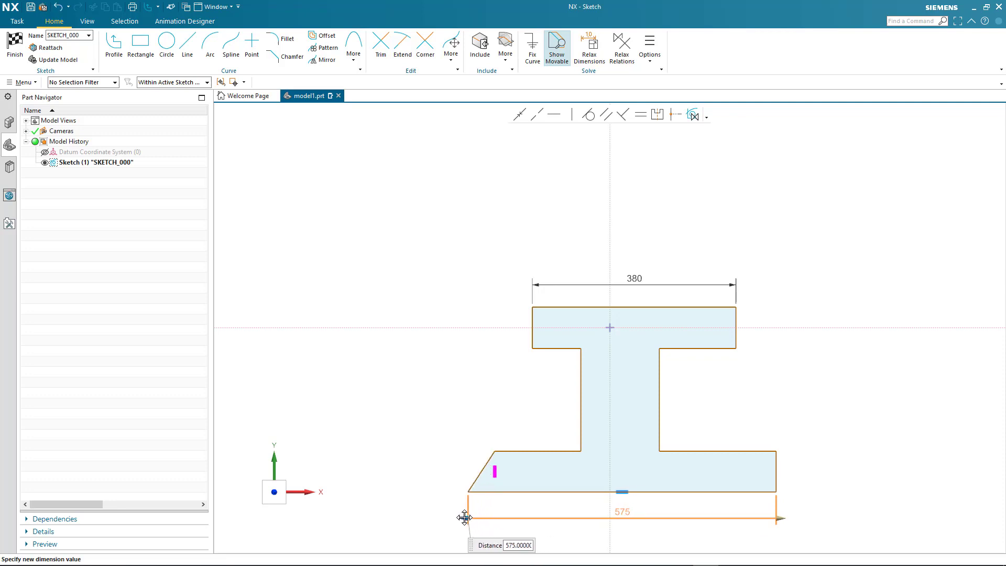
pyautogui.click(422, 504)
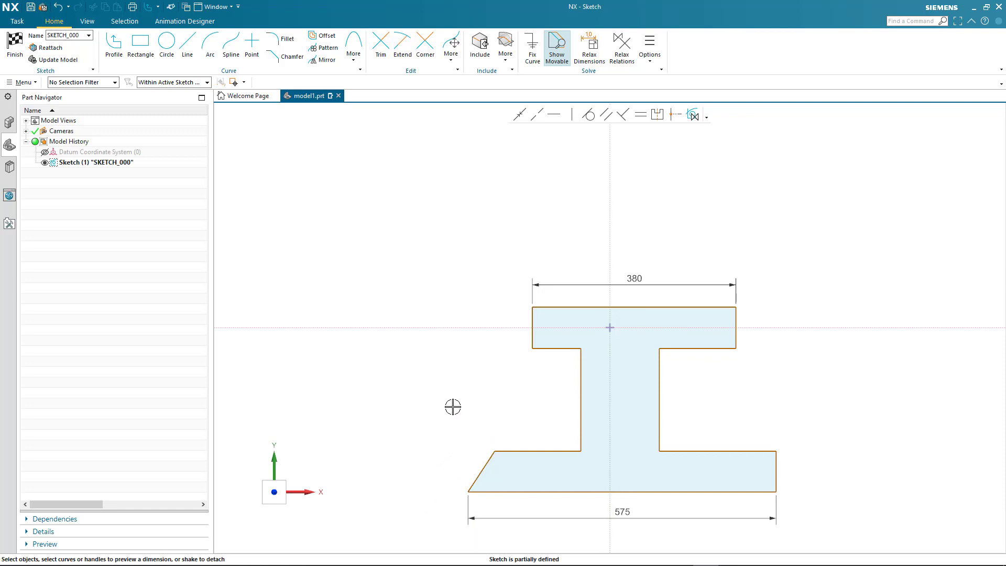
pyautogui.moveTo(645, 283); pyautogui.dragTo(655, 384)
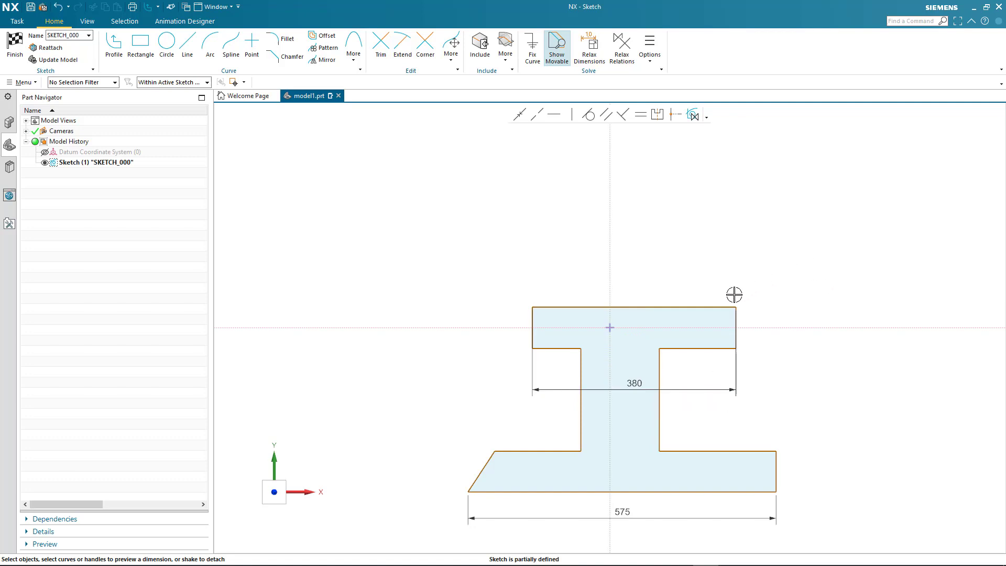
# Draw two concentric circles centred on the vertical axis above the outline, the outer one about 176.5 in diameter.
pyautogui.scroll(-1, 699, 254)
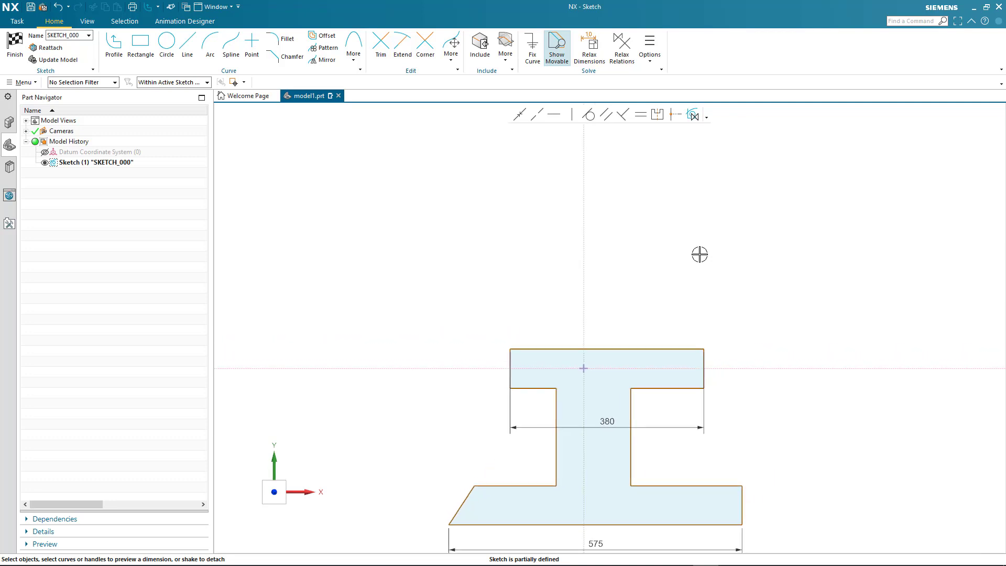
pyautogui.scroll(-1, 700, 254)
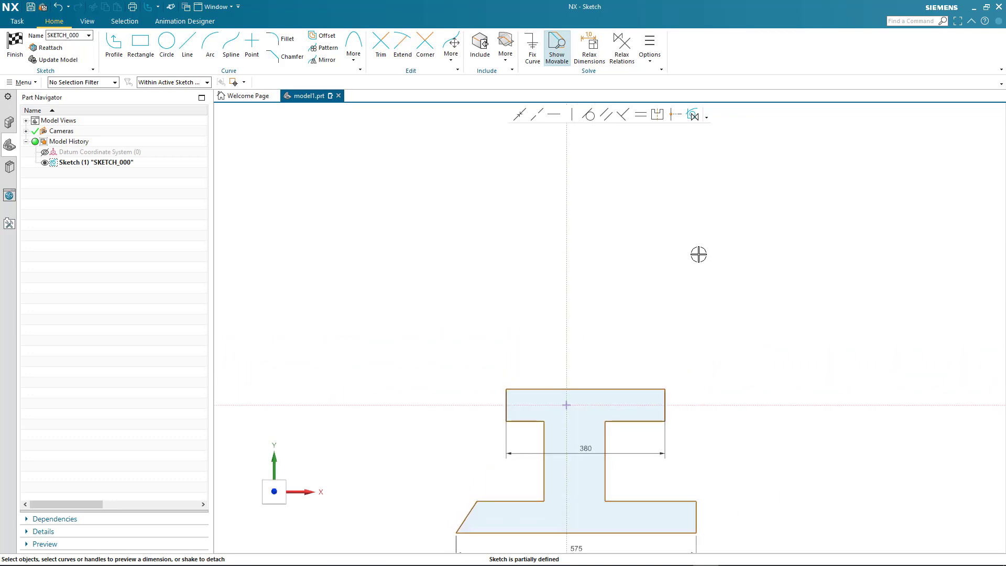
pyautogui.click(168, 44)
pyautogui.click(567, 182)
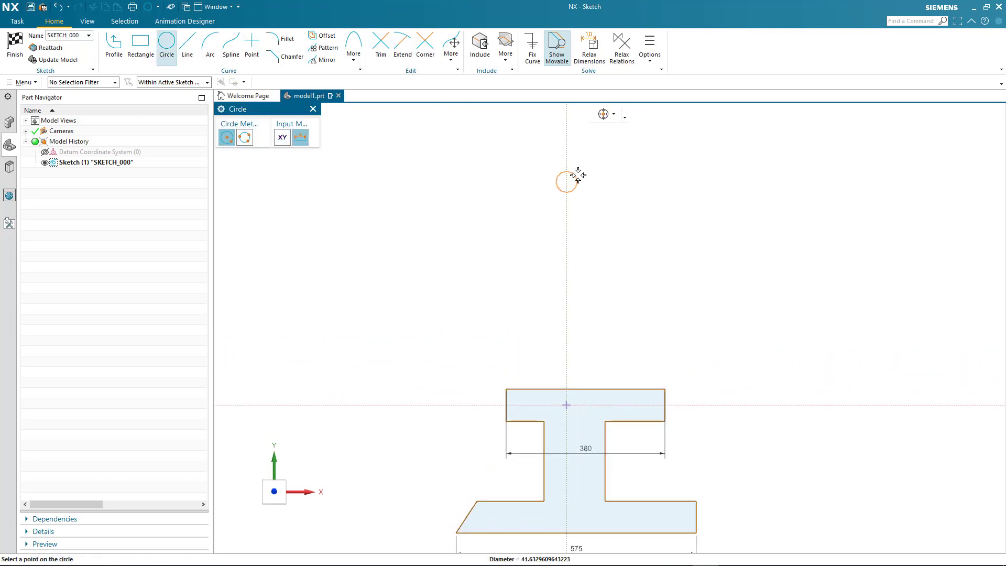
pyautogui.click(600, 164)
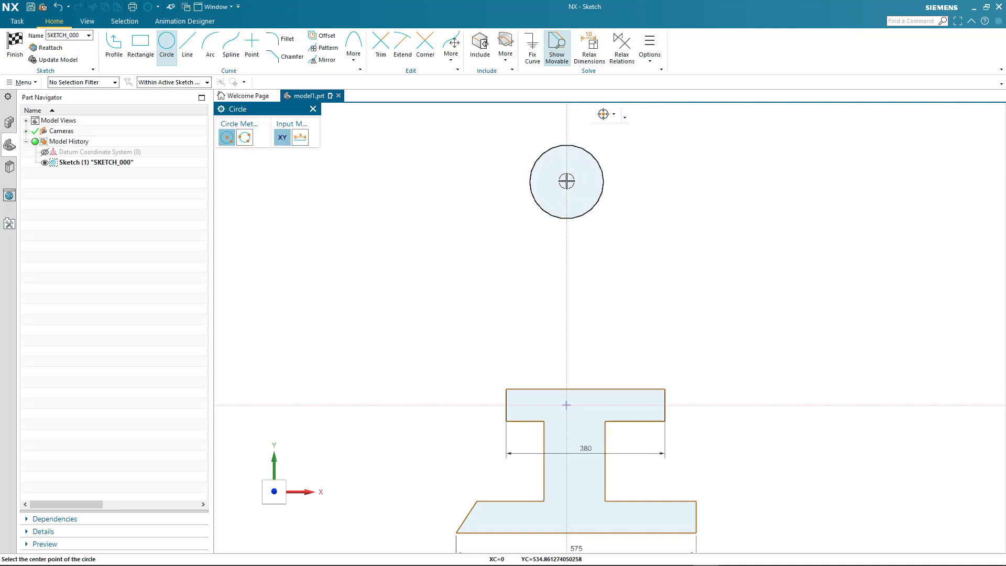
pyautogui.click(567, 182)
pyautogui.click(588, 164)
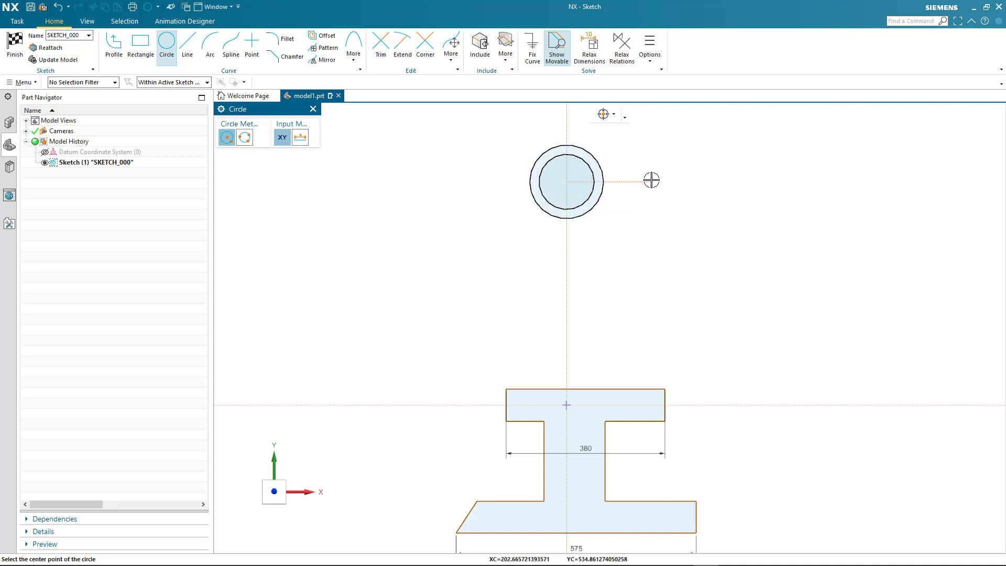
pyautogui.press('Escape')
# Enlarge the outer circle directly to a diameter of about 180.5.
pyautogui.click(604, 182)
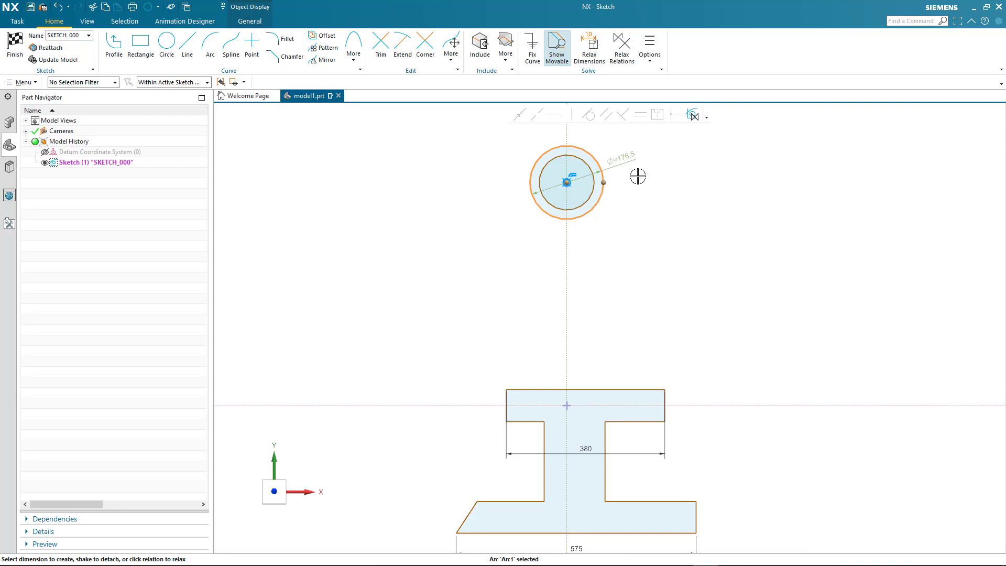
pyautogui.moveTo(603, 181)
pyautogui.mouseDown()
pyautogui.moveTo(619, 183)
pyautogui.moveTo(604, 184)
pyautogui.mouseUp()
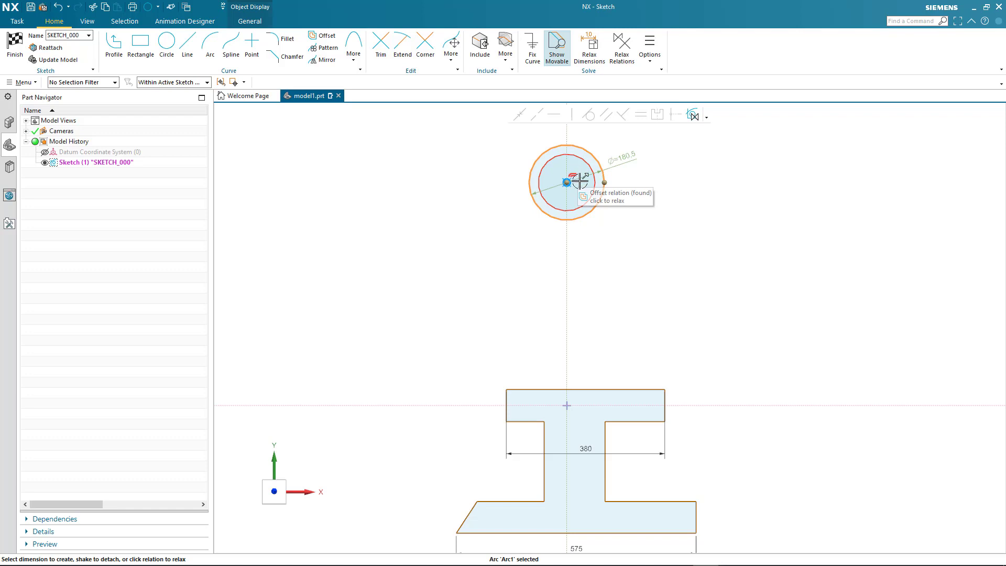
# Draw two lines tangent to the outer circle's left and right sides, each running down to the I-profile's top edge.
pyautogui.click(607, 241)
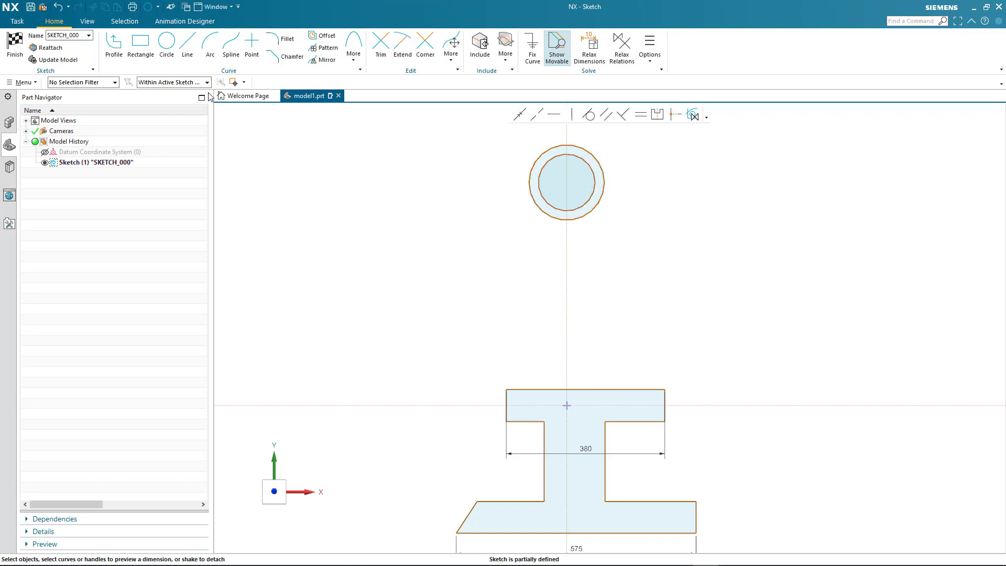
pyautogui.click(187, 44)
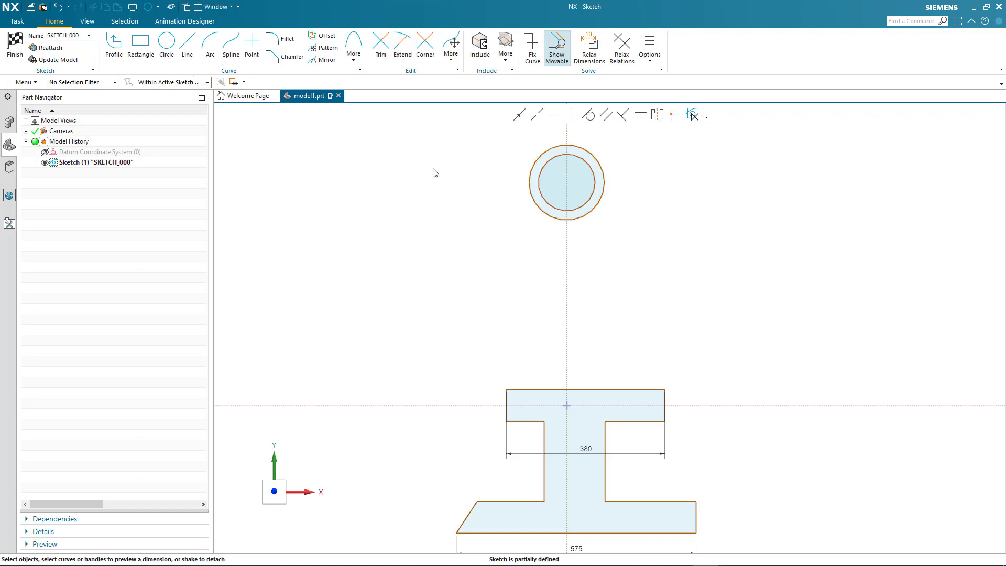
pyautogui.click(528, 185)
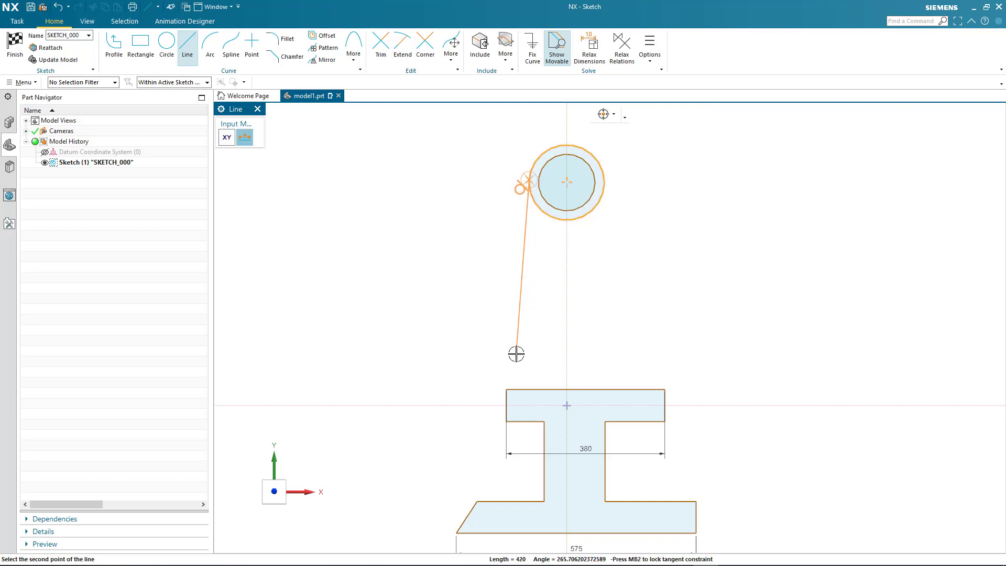
pyautogui.click(516, 389)
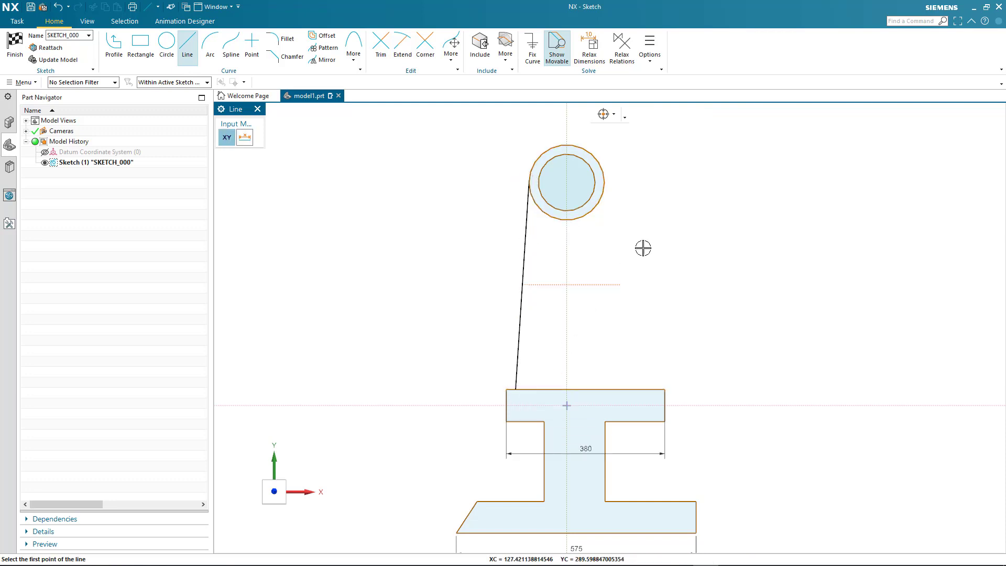
pyautogui.click(604, 177)
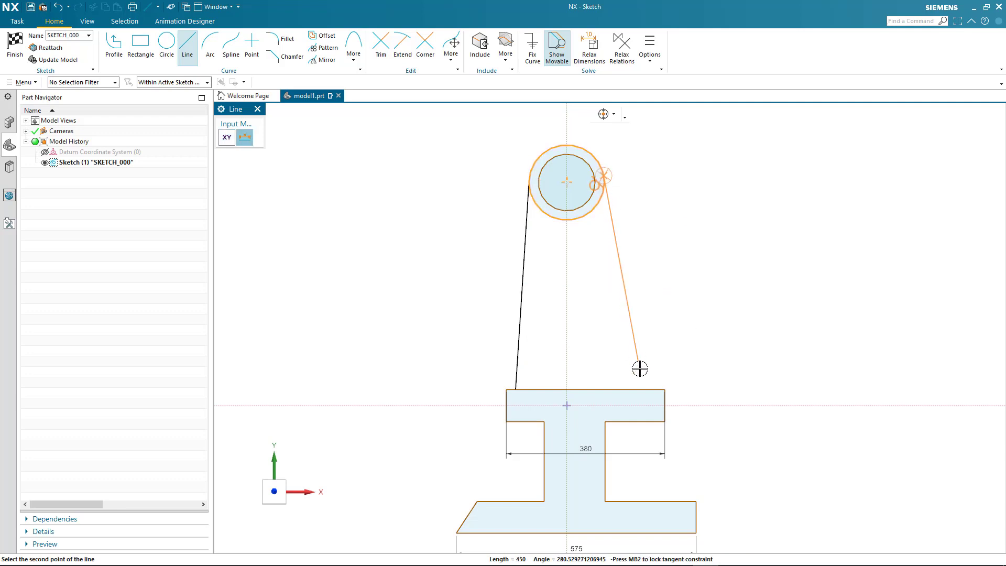
pyautogui.click(645, 388)
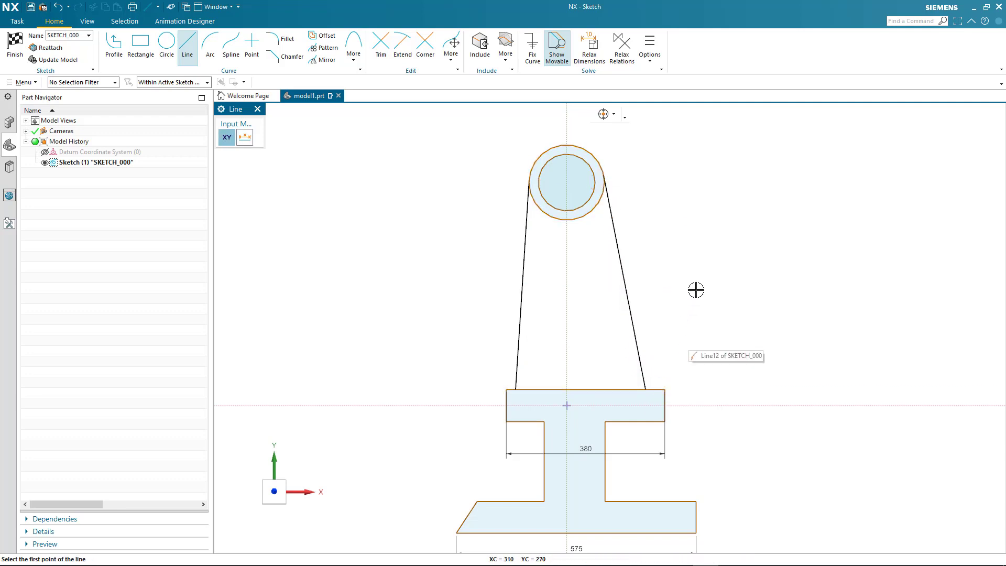
pyautogui.press('Escape')
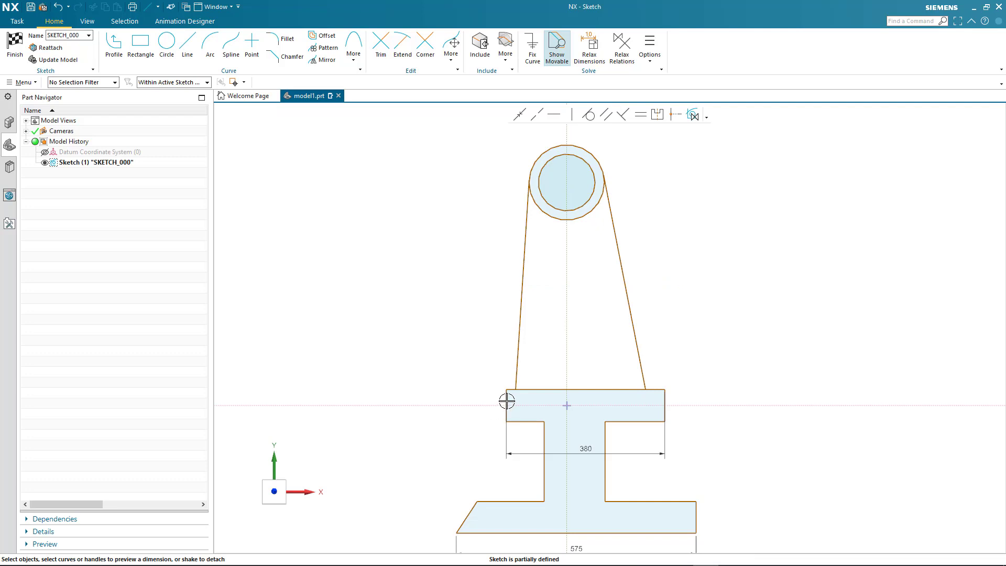
# Shift the top flange slightly left and stretch its width dimension to 510 by moving its right and left ends outward.
pyautogui.moveTo(507, 401)
pyautogui.mouseDown()
pyautogui.moveTo(492, 401)
pyautogui.moveTo(500, 403)
pyautogui.mouseUp()
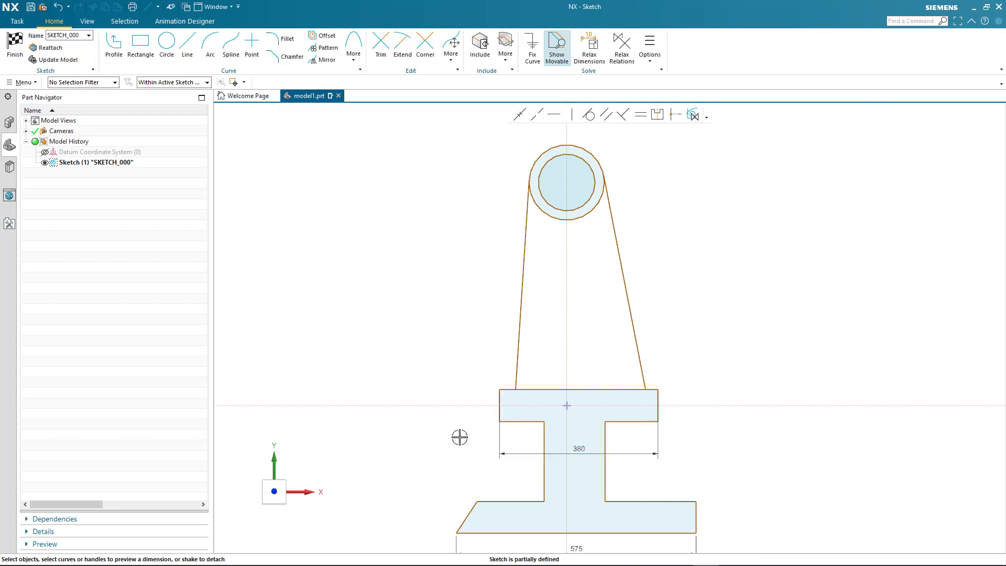
pyautogui.doubleClick(644, 453)
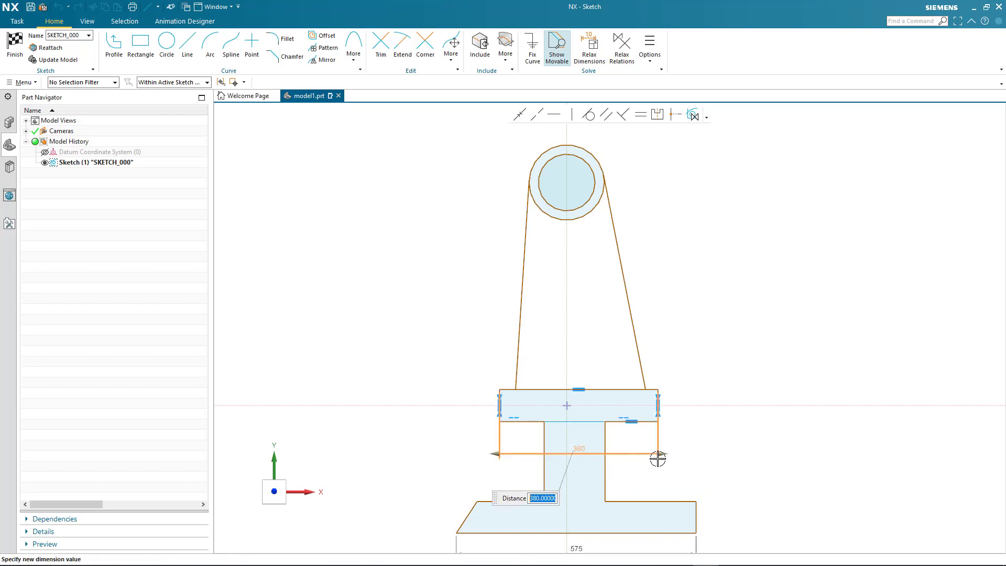
pyautogui.moveTo(661, 452); pyautogui.dragTo(685, 451)
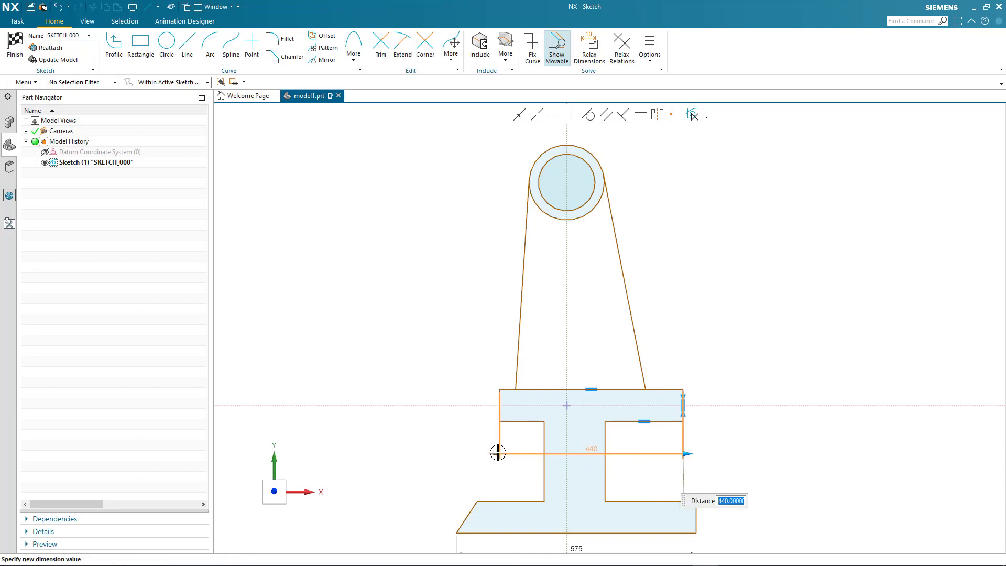
pyautogui.moveTo(498, 451); pyautogui.dragTo(470, 453)
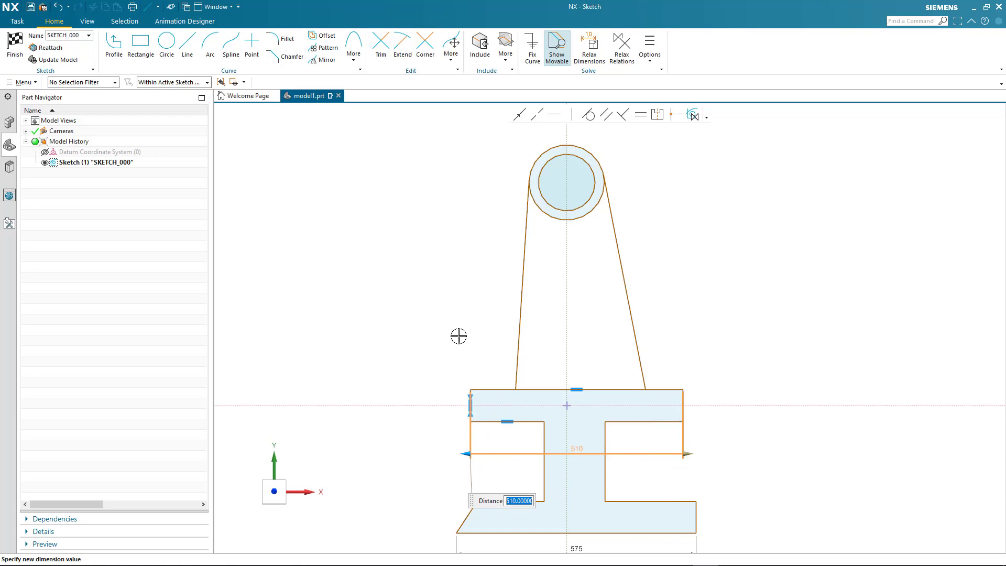
pyautogui.click(473, 319)
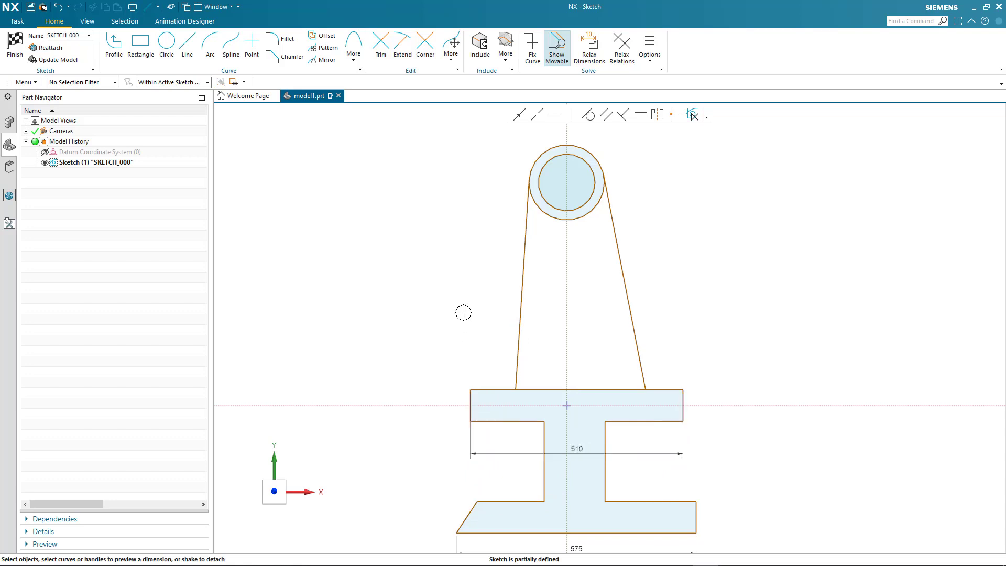
# Trim away the flange's top edge between the two tangent lines and the lower arc of the outer circle.
pyautogui.click(381, 46)
pyautogui.moveTo(596, 290); pyautogui.dragTo(580, 209)
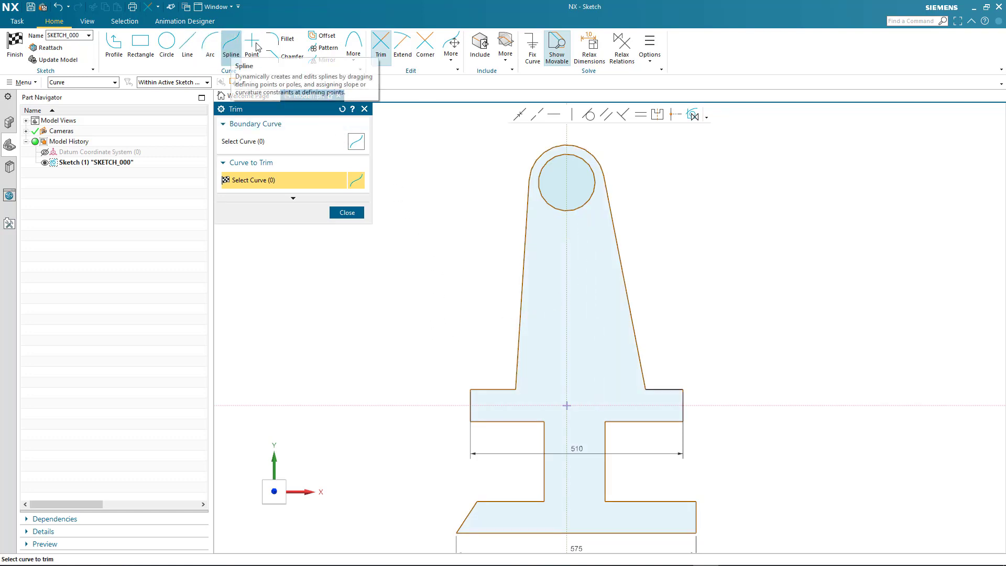
# Fillet the corners between the tangent lines and the top flange, with radius 90 on the left and about 110 on the right.
pyautogui.click(282, 40)
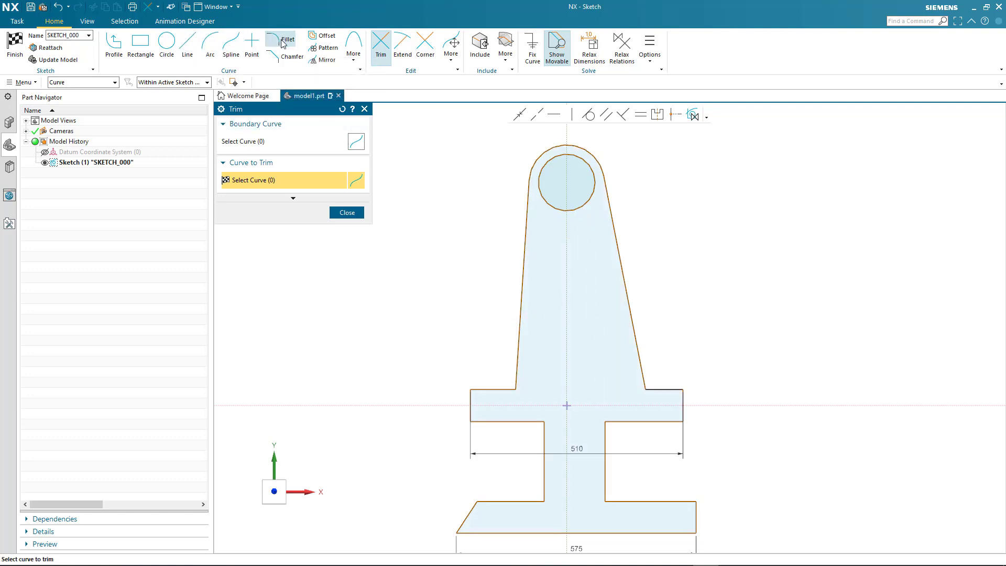
pyautogui.click(513, 371)
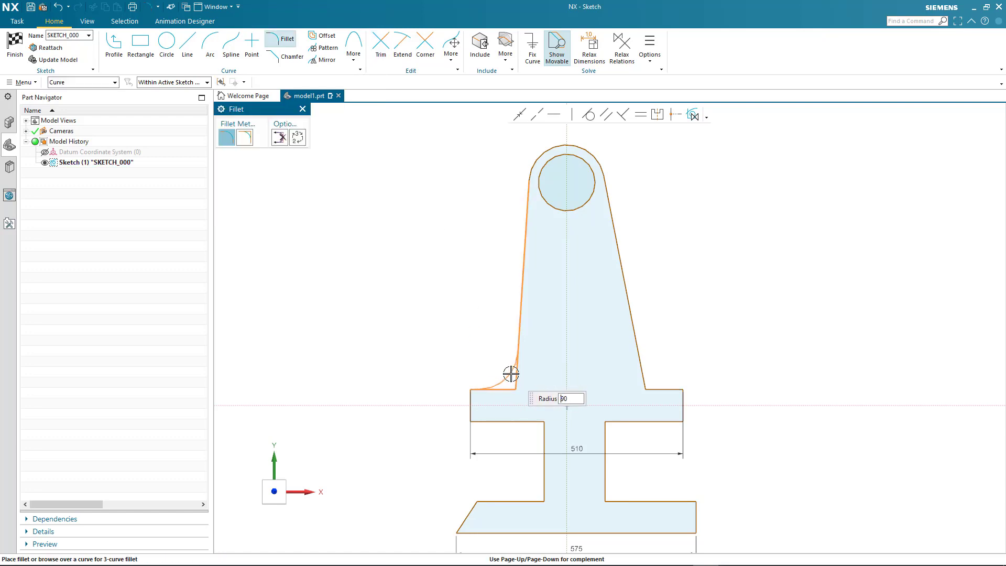
pyautogui.click(511, 375)
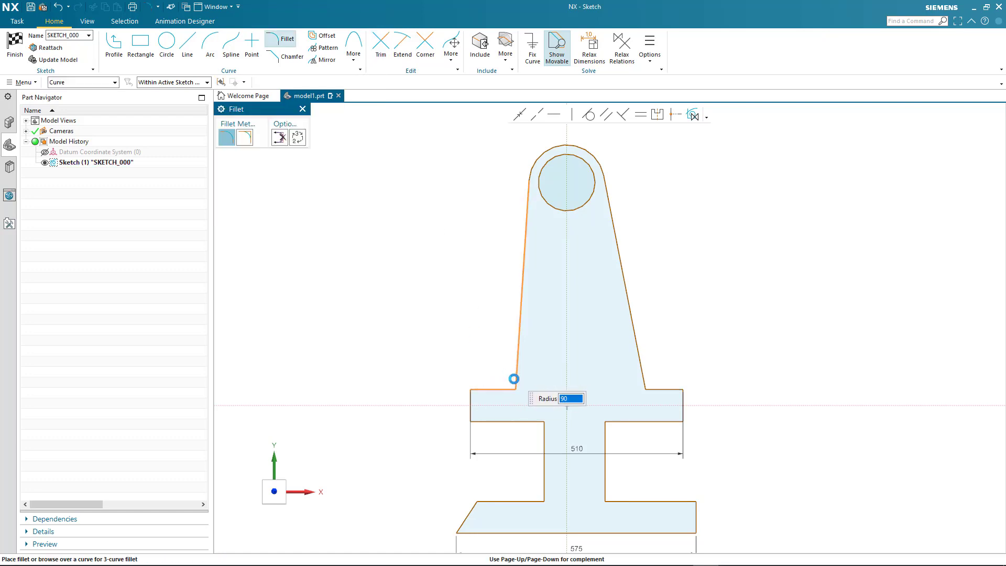
pyautogui.click(648, 372)
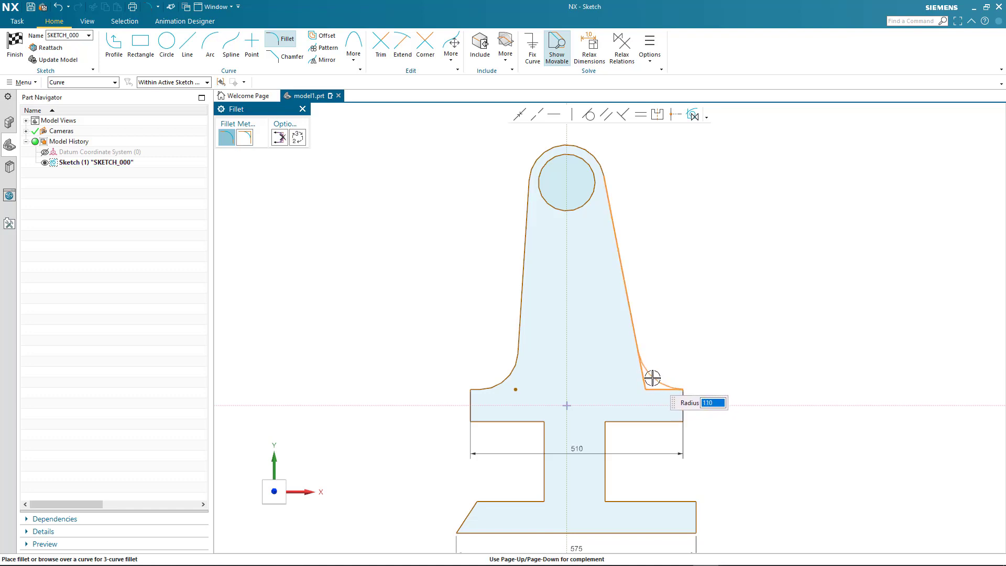
pyautogui.click(650, 378)
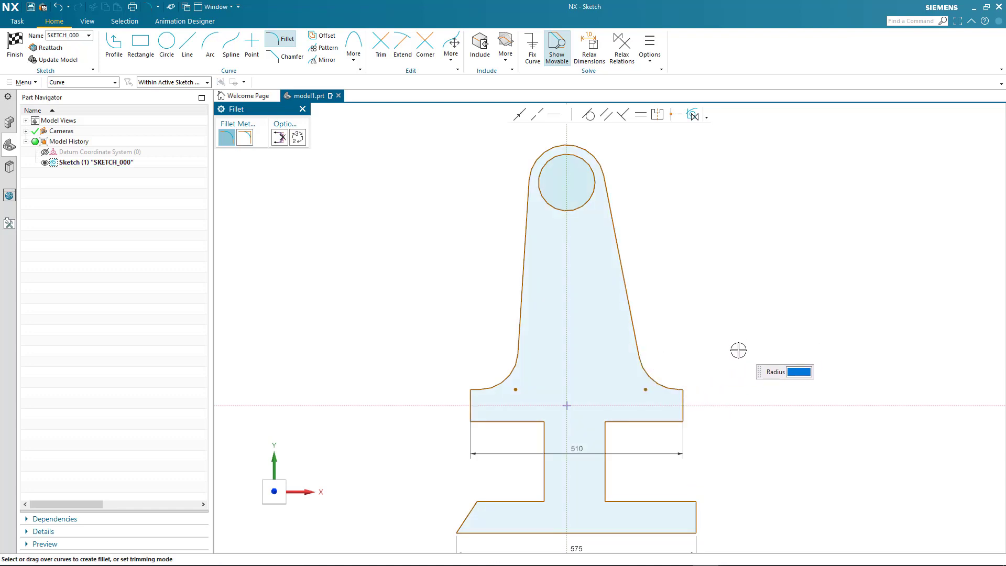
pyautogui.press('Escape')
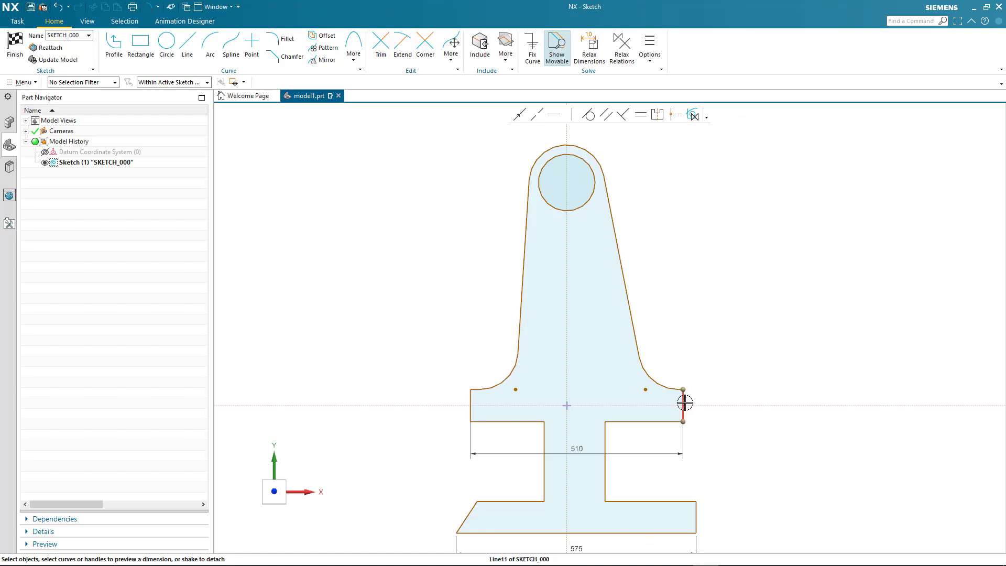
# Shift the top flange slightly right and stretch its width dimension to 620 by moving both ends outward.
pyautogui.moveTo(684, 404)
pyautogui.mouseDown()
pyautogui.moveTo(702, 404)
pyautogui.moveTo(691, 406)
pyautogui.mouseUp()
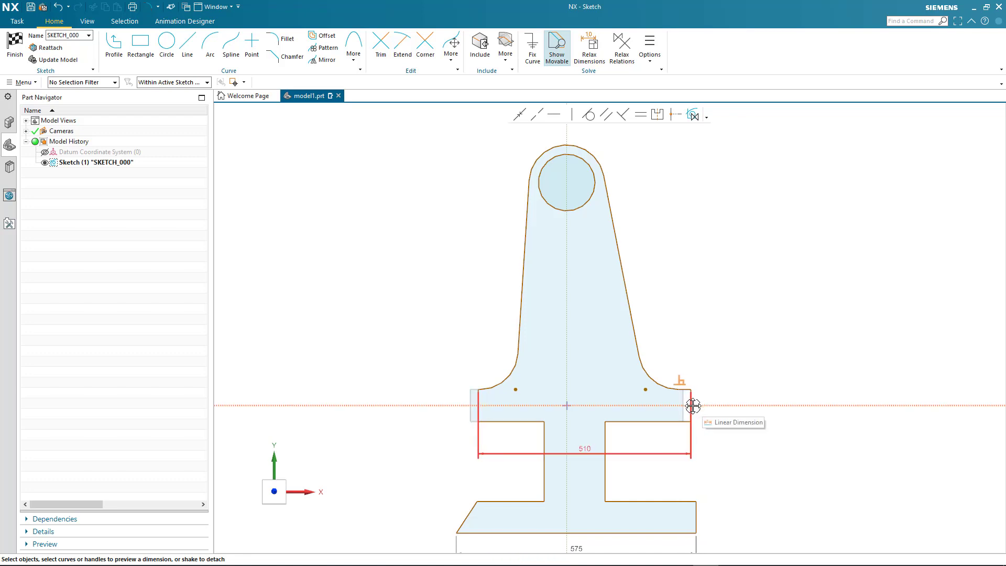
pyautogui.doubleClick(696, 452)
pyautogui.moveTo(695, 452); pyautogui.dragTo(709, 451)
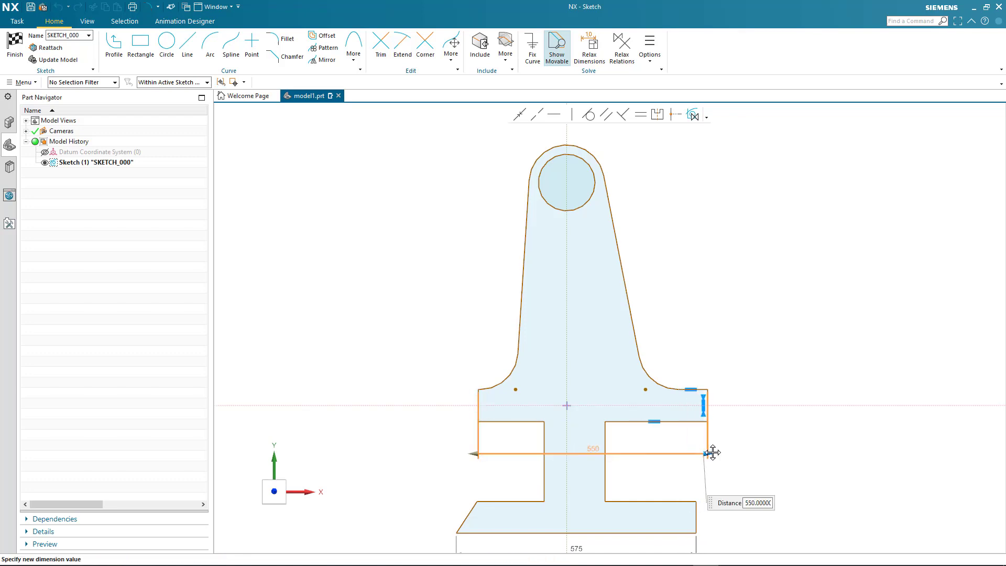
pyautogui.moveTo(471, 452); pyautogui.dragTo(448, 453)
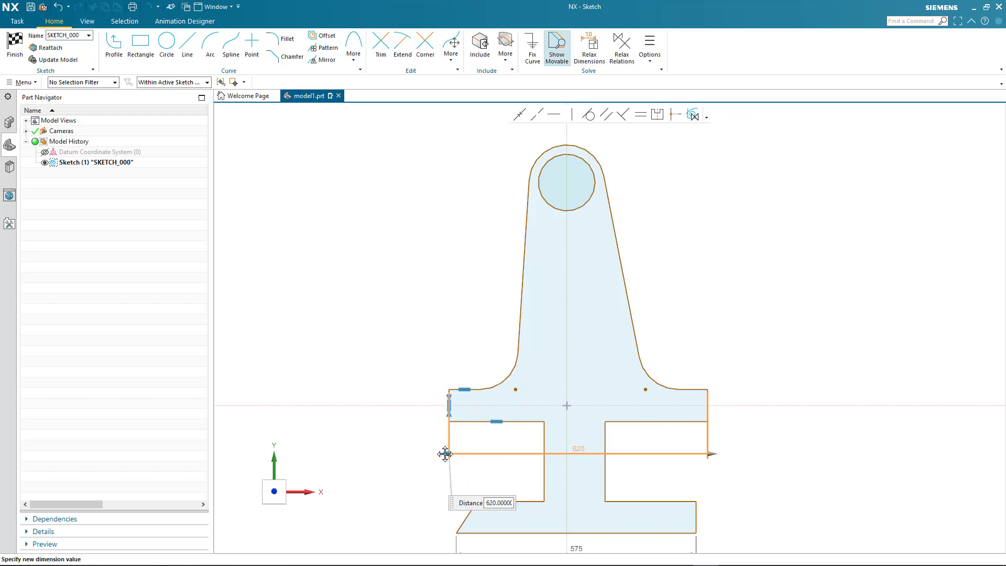
pyautogui.click(393, 332)
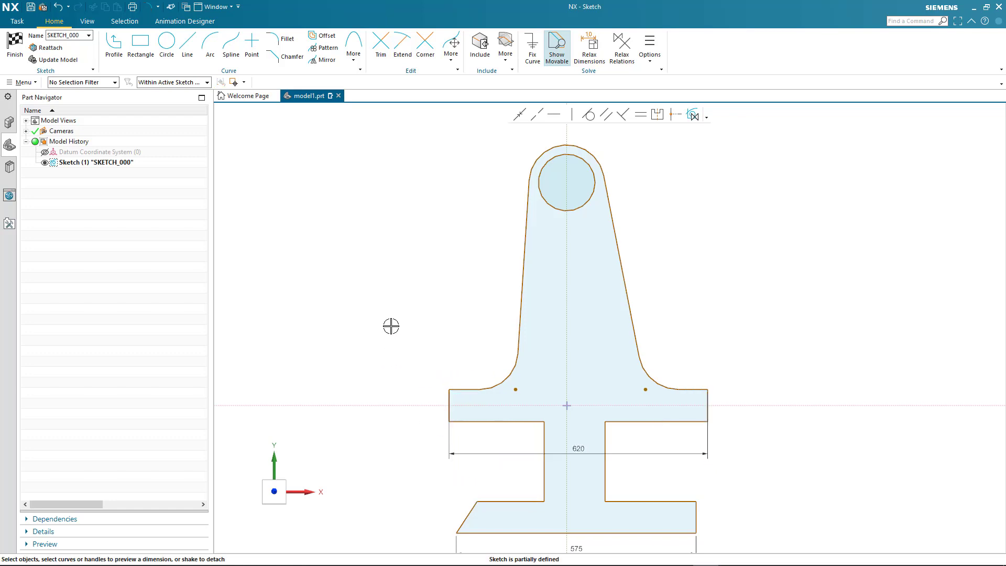
# Add a vertical dimension between the top flange's upper edge and the circle centre, placed to the right of the outline.
pyautogui.hotkey('ctrl', 'f')
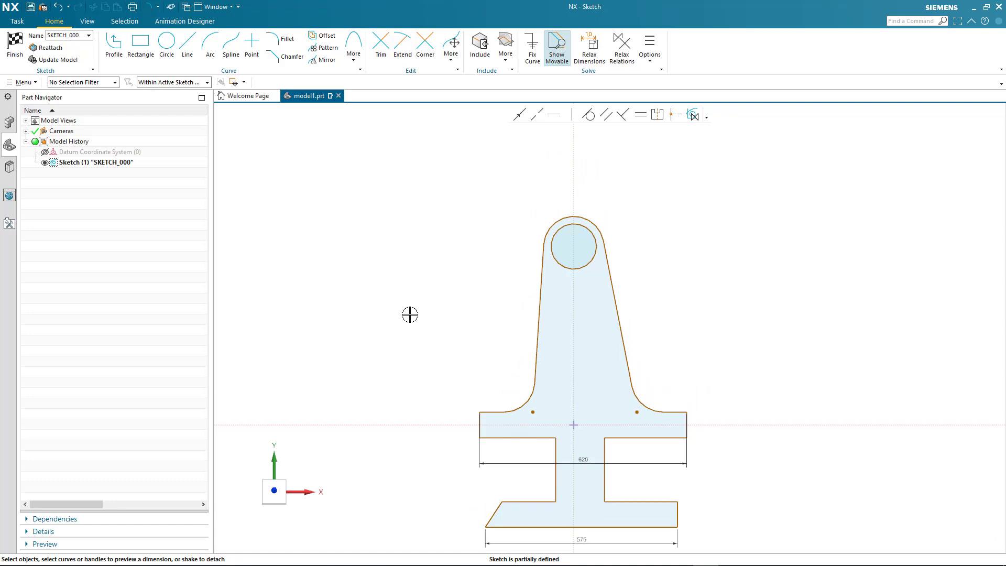
pyautogui.click(676, 411)
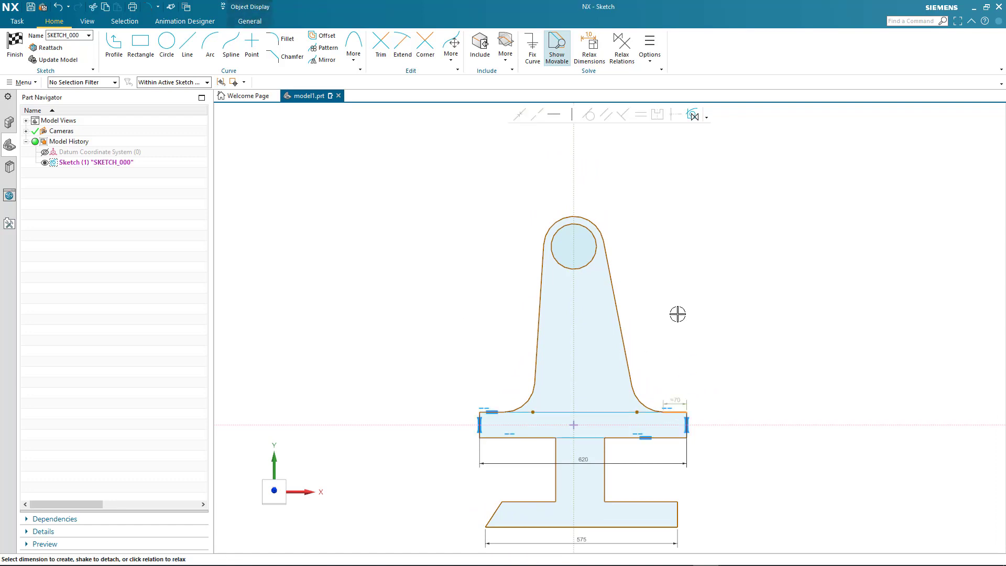
pyautogui.click(575, 244)
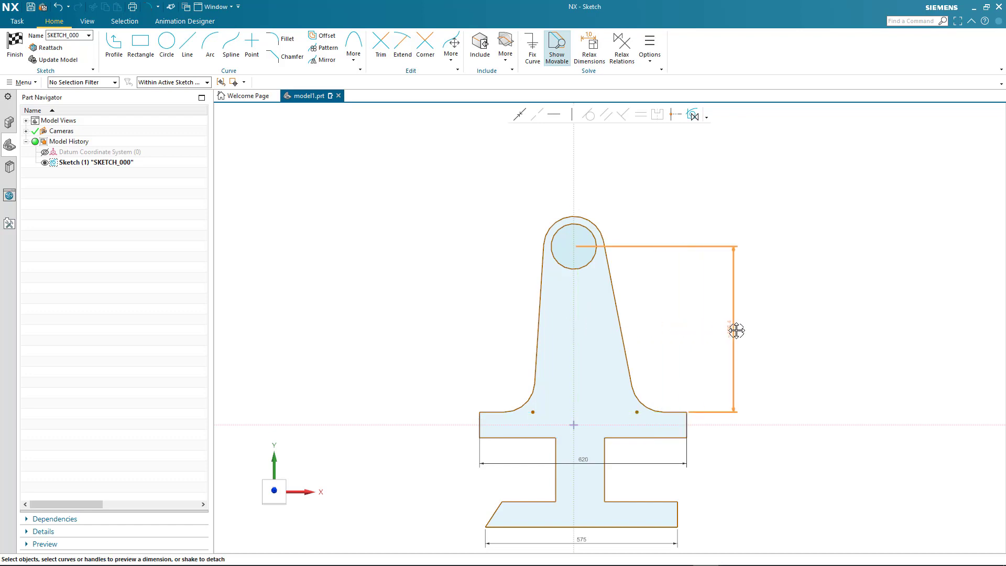
pyautogui.click(766, 332)
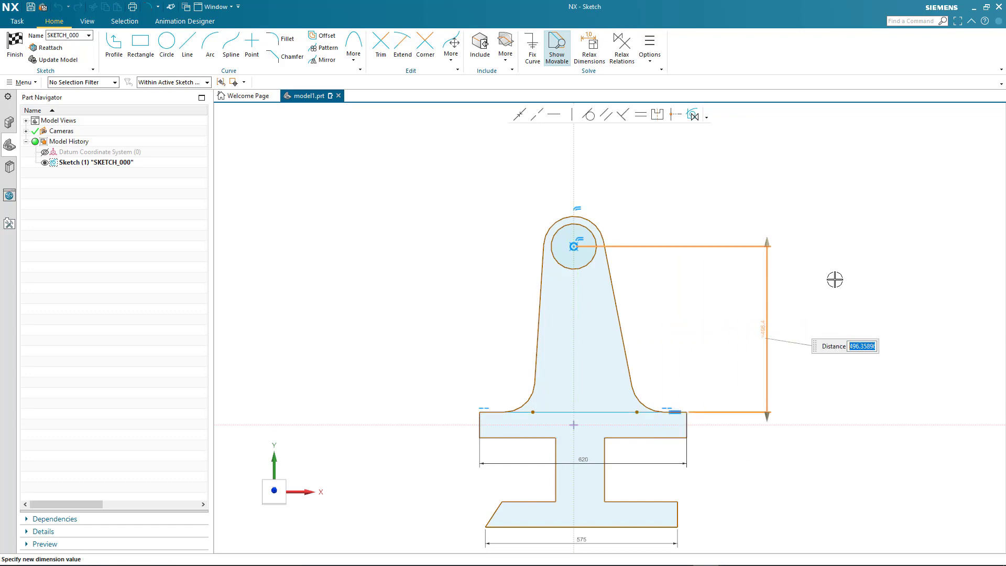
# Adjust the vertical dimension to 440 by moving its end at the circle centre.
pyautogui.write('600')
pyautogui.press('Return')
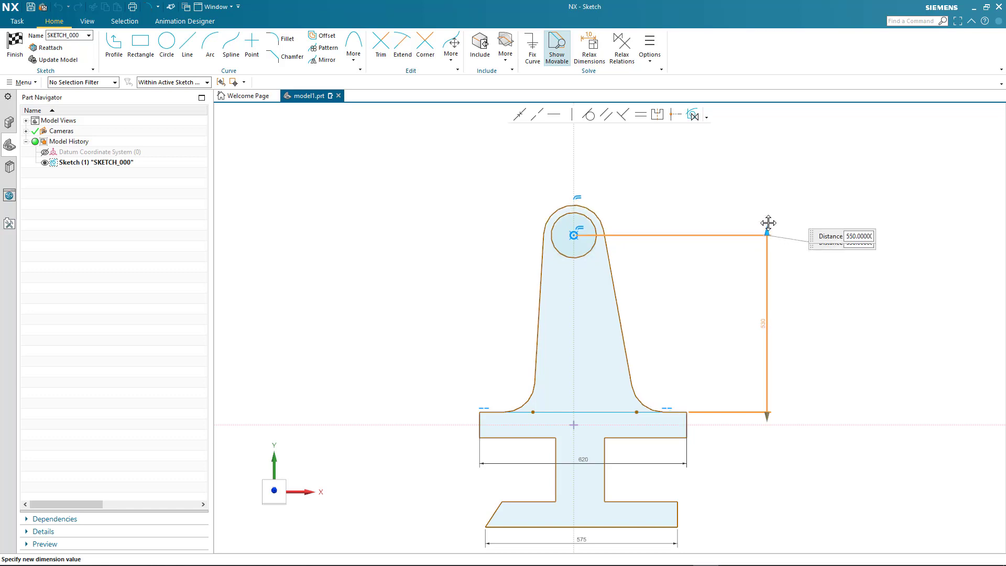
pyautogui.moveTo(772, 213); pyautogui.dragTo(769, 265)
pyautogui.press('Return')
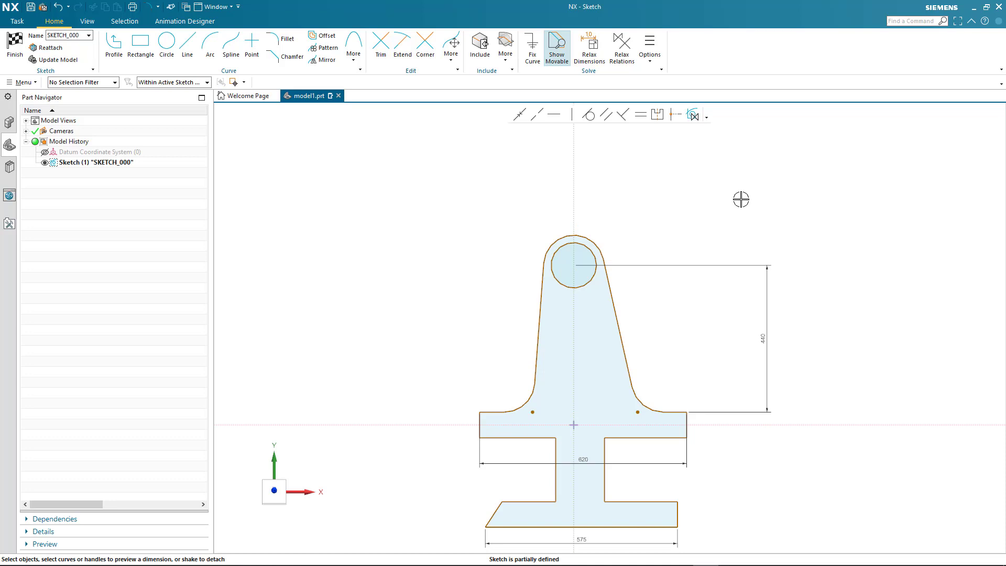
# Select the inner circle and outer arc together and move them to the left of the vertical axis.
pyautogui.moveTo(516, 215); pyautogui.dragTo(641, 303)
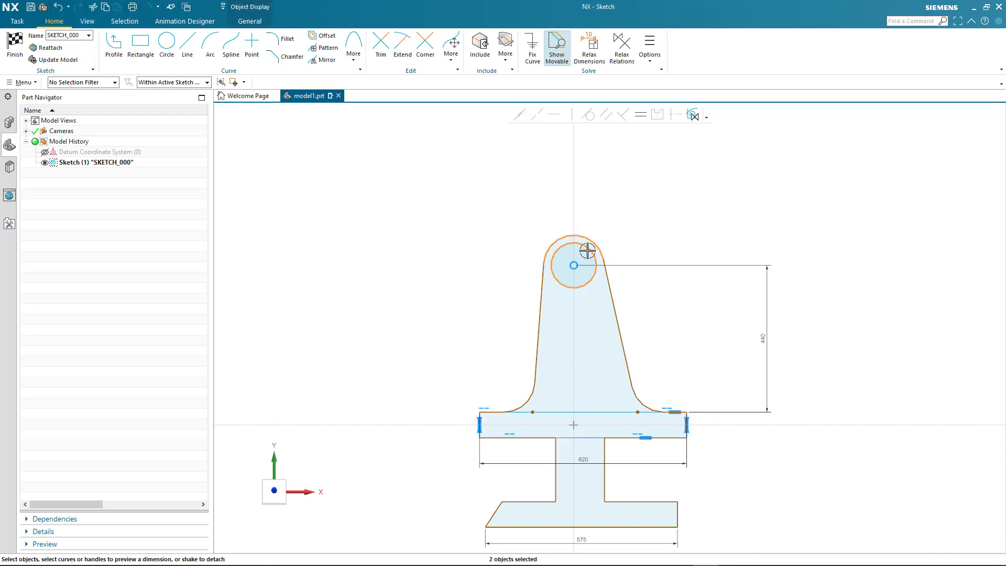
pyautogui.click(577, 263)
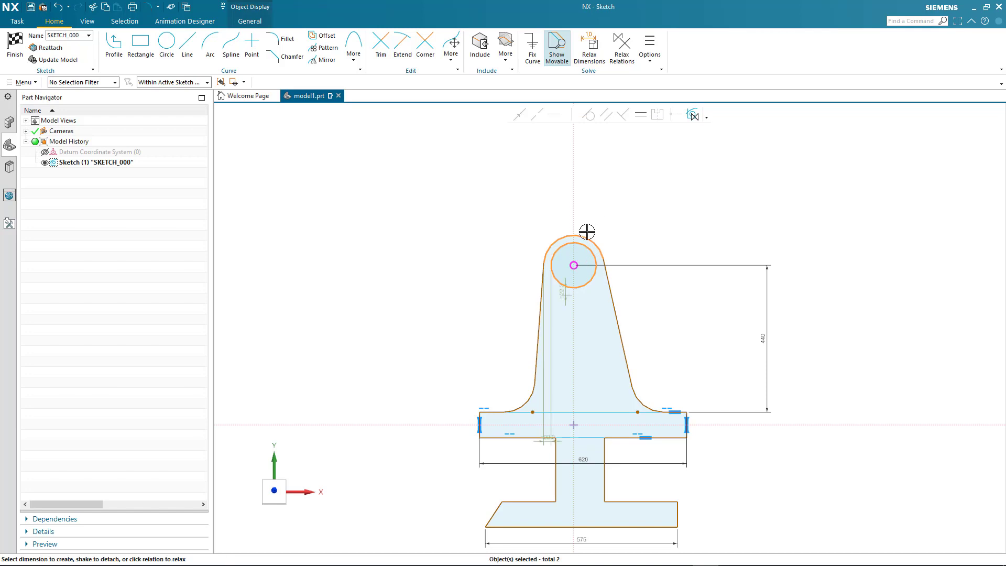
pyautogui.moveTo(587, 237)
pyautogui.mouseDown()
pyautogui.moveTo(524, 245)
pyautogui.moveTo(527, 227)
pyautogui.mouseUp()
# Thicken the top flange to about 131.6 and add a height dimension along its left edge.
pyautogui.click(477, 417)
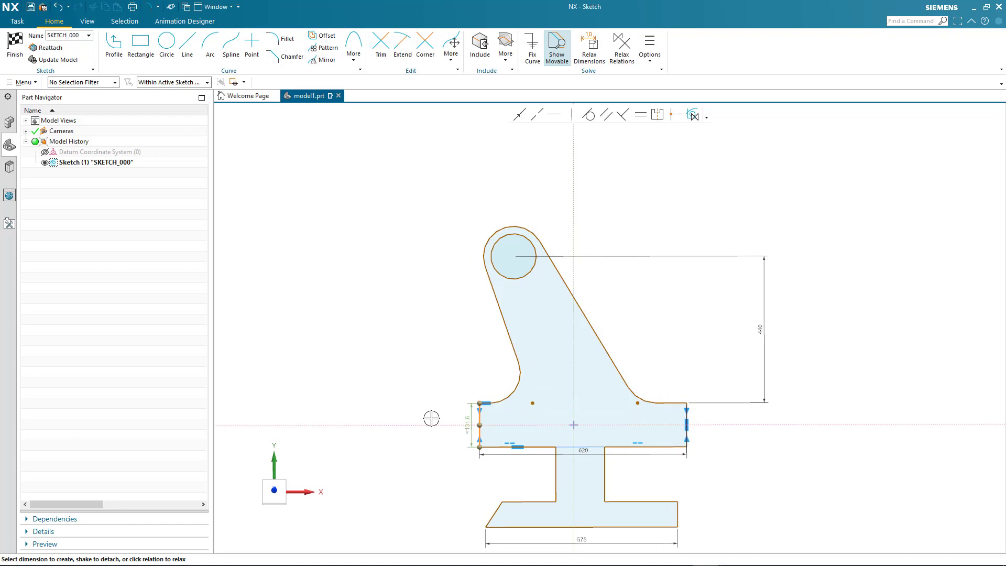
pyautogui.click(454, 410)
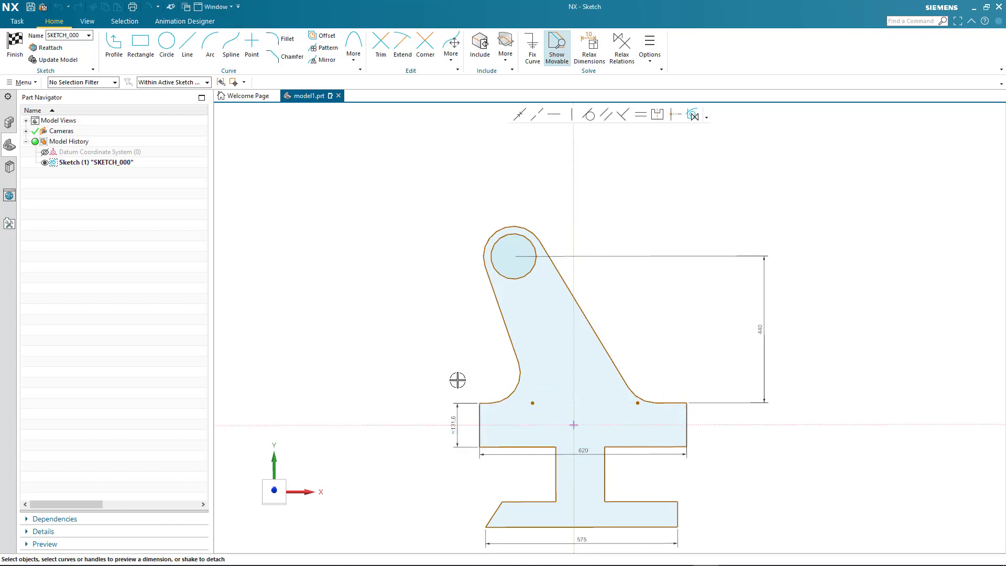
# Select the inner circle and outer arc together and move them to the right of the vertical axis.
pyautogui.moveTo(469, 210); pyautogui.dragTo(594, 295)
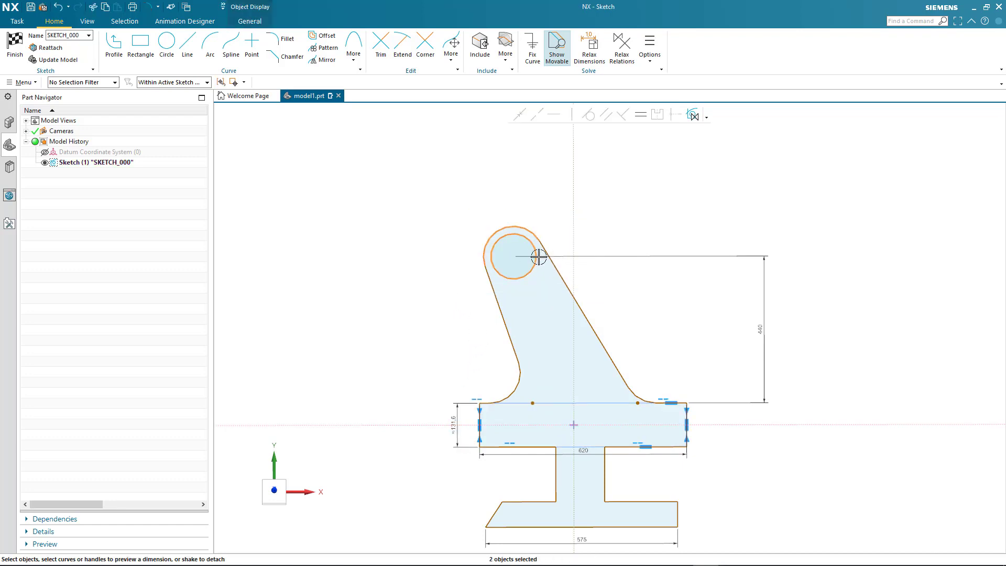
pyautogui.moveTo(522, 229); pyautogui.dragTo(635, 239)
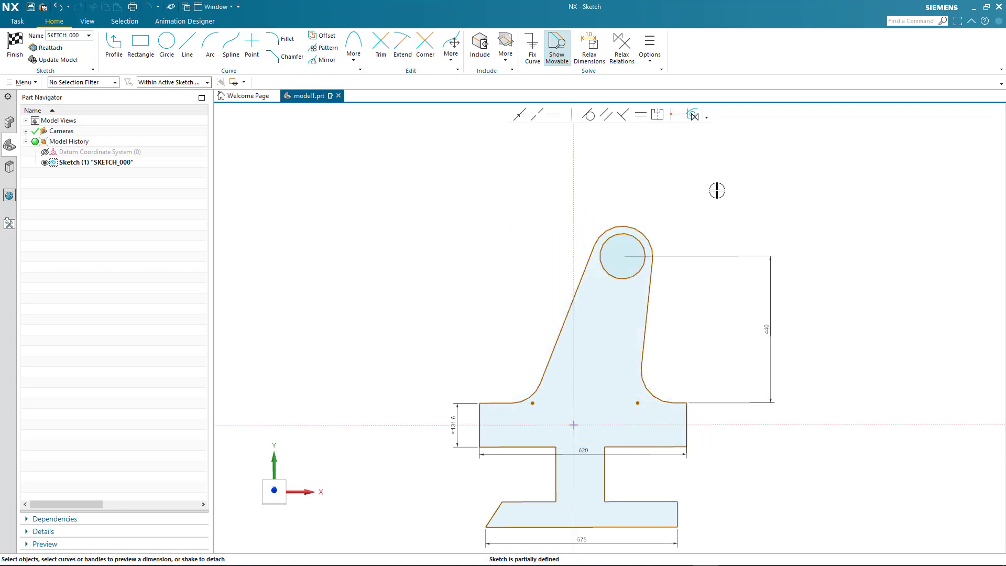